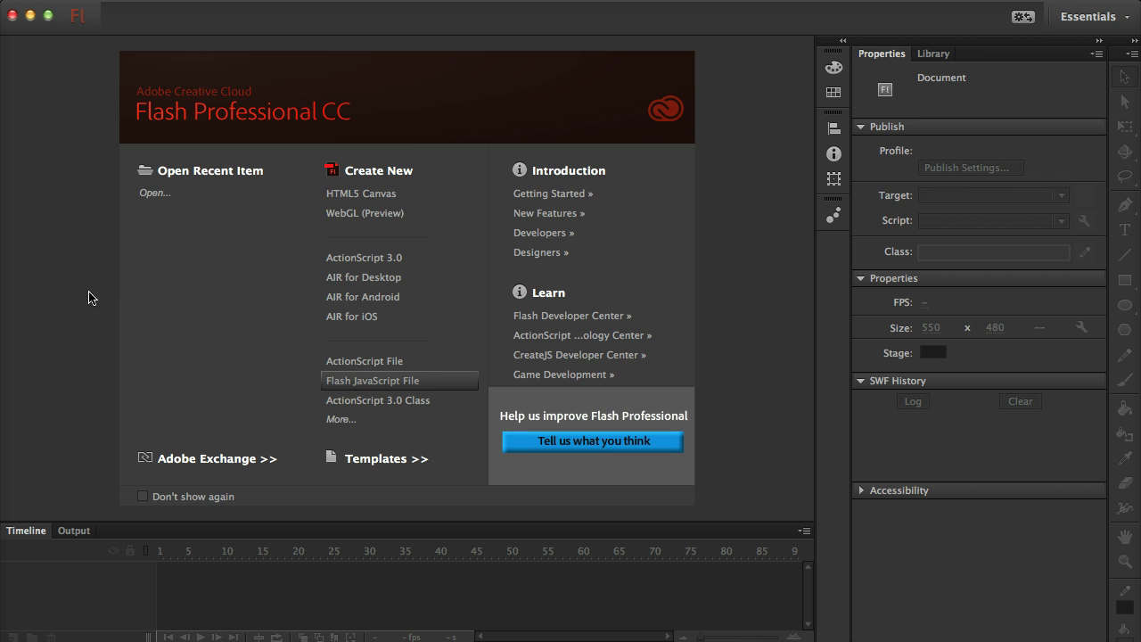
Step: Create a new ActionScript 3.0 document and rename its first layer as fire
left_click(83, 299)
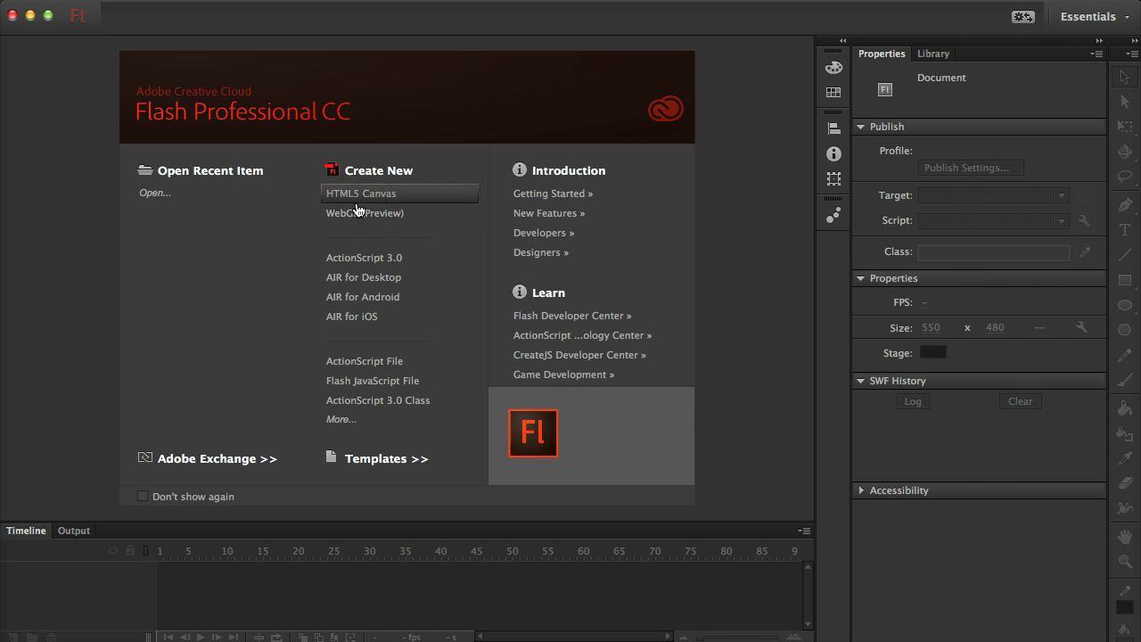
left_click(378, 265)
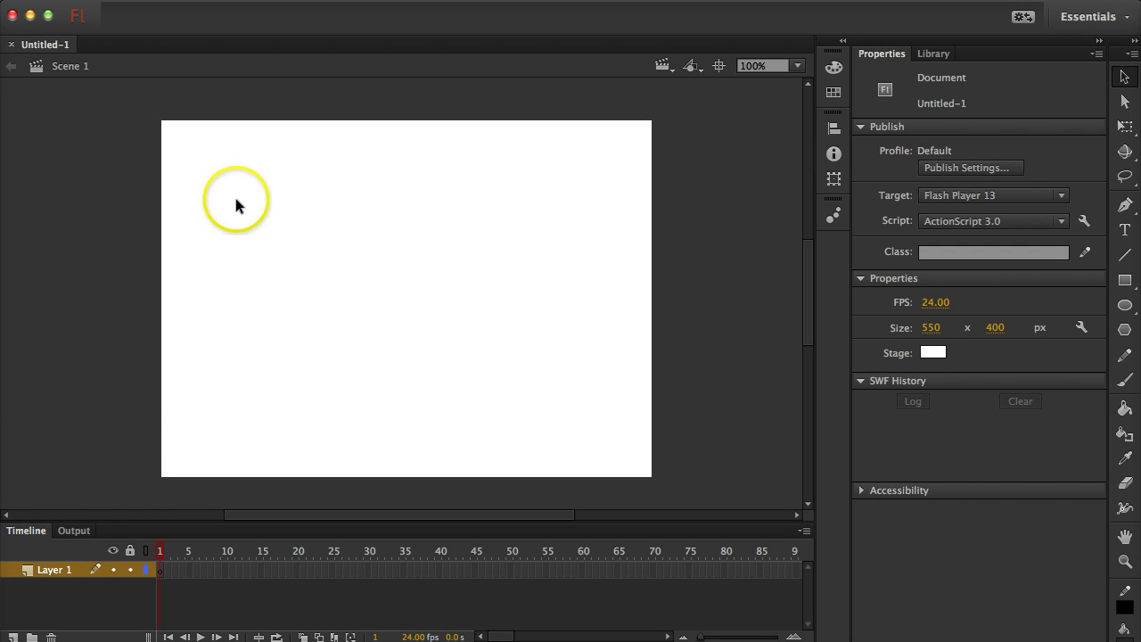
double_click(55, 573)
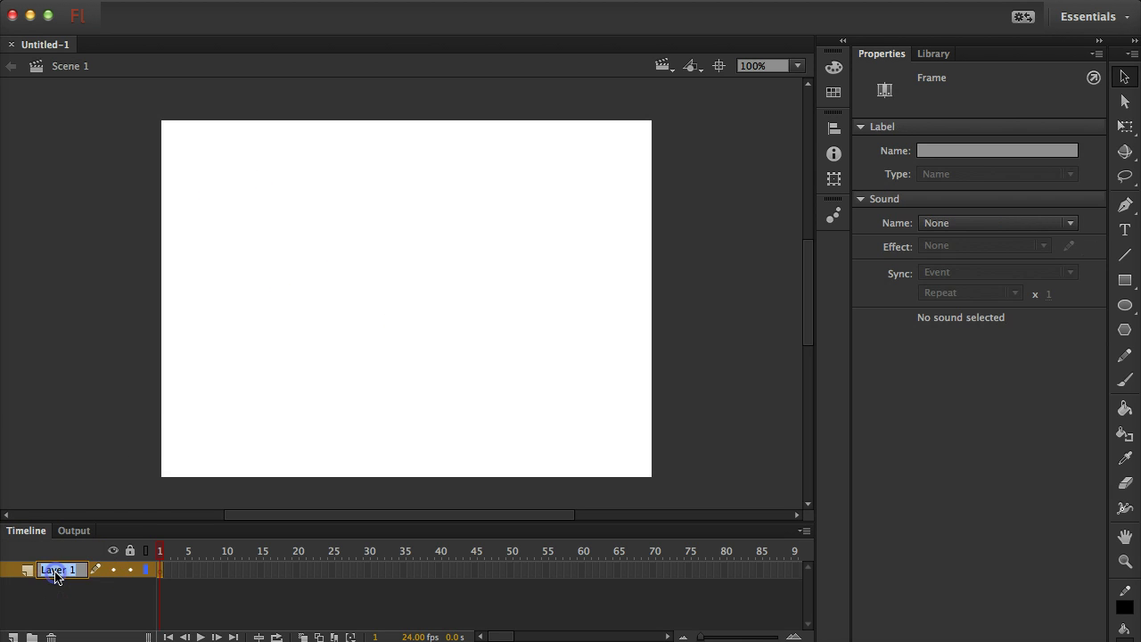
type("fire")
key("Return")
left_click(353, 269)
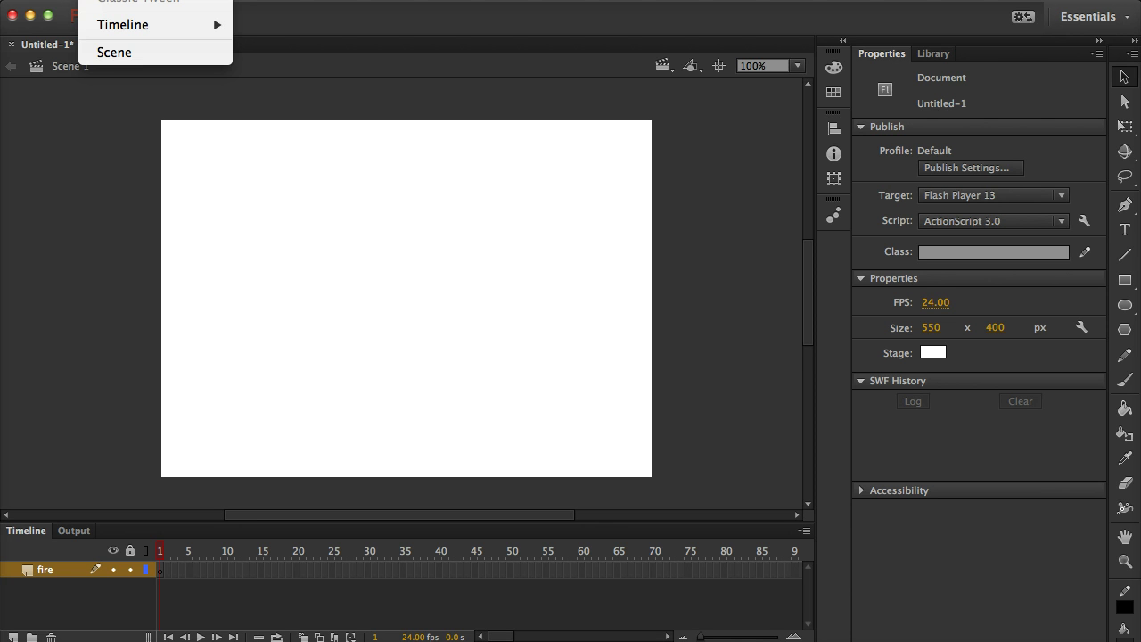
Step: Create a new Movie Clip symbol named fire in the Library root
key("super+F8")
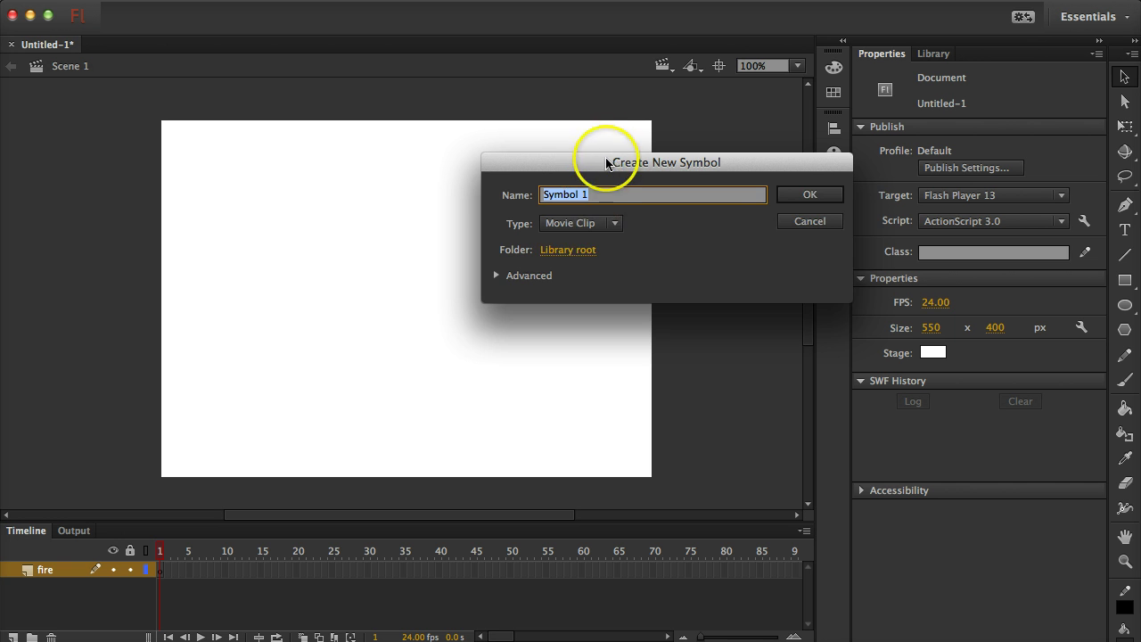
left_click(553, 166)
left_click_drag(552, 167, 482, 187)
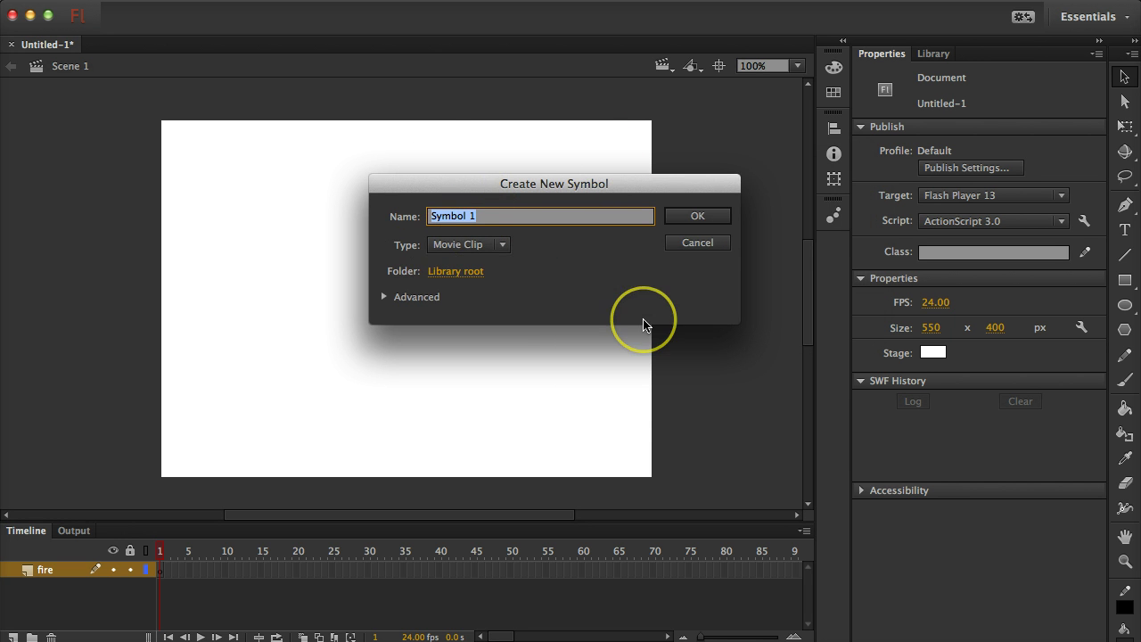
type("fire")
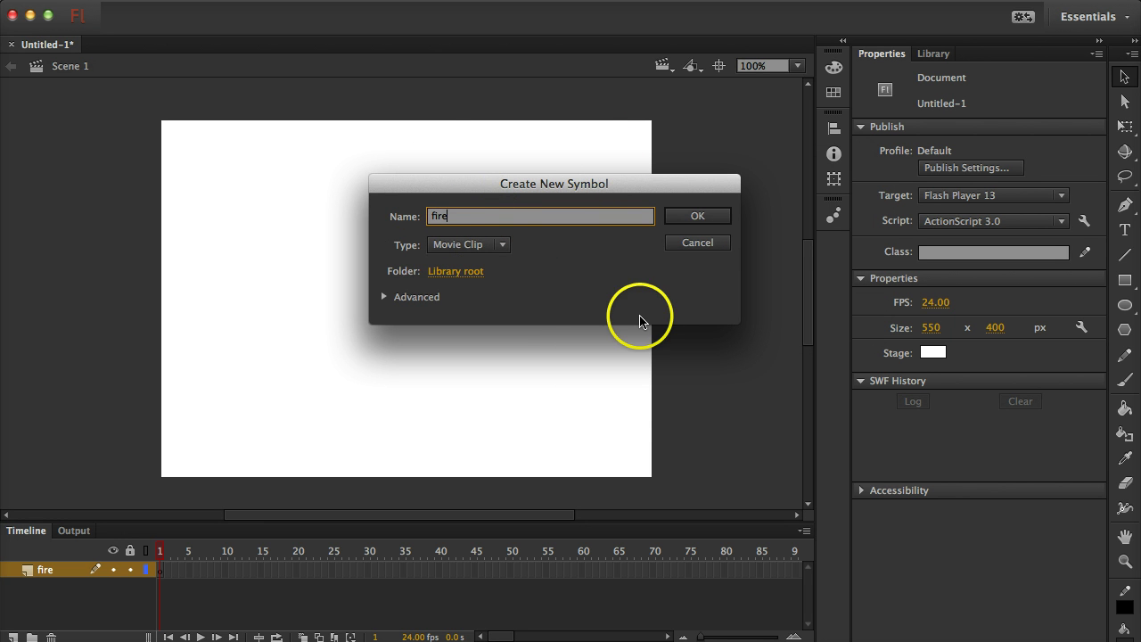
left_click(698, 218)
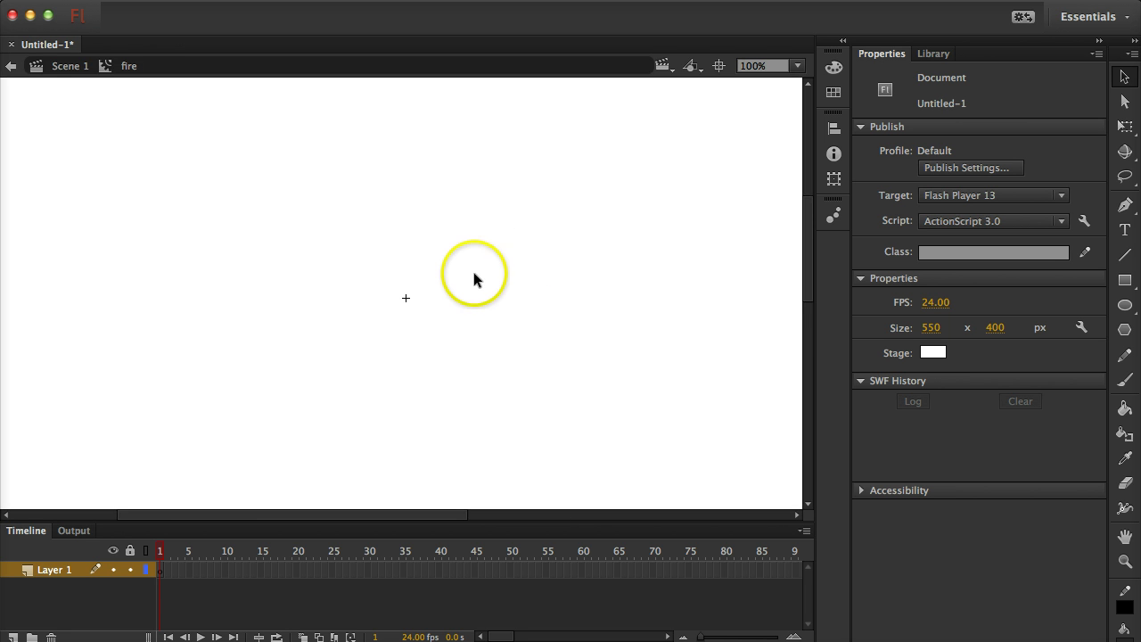
left_click(467, 243)
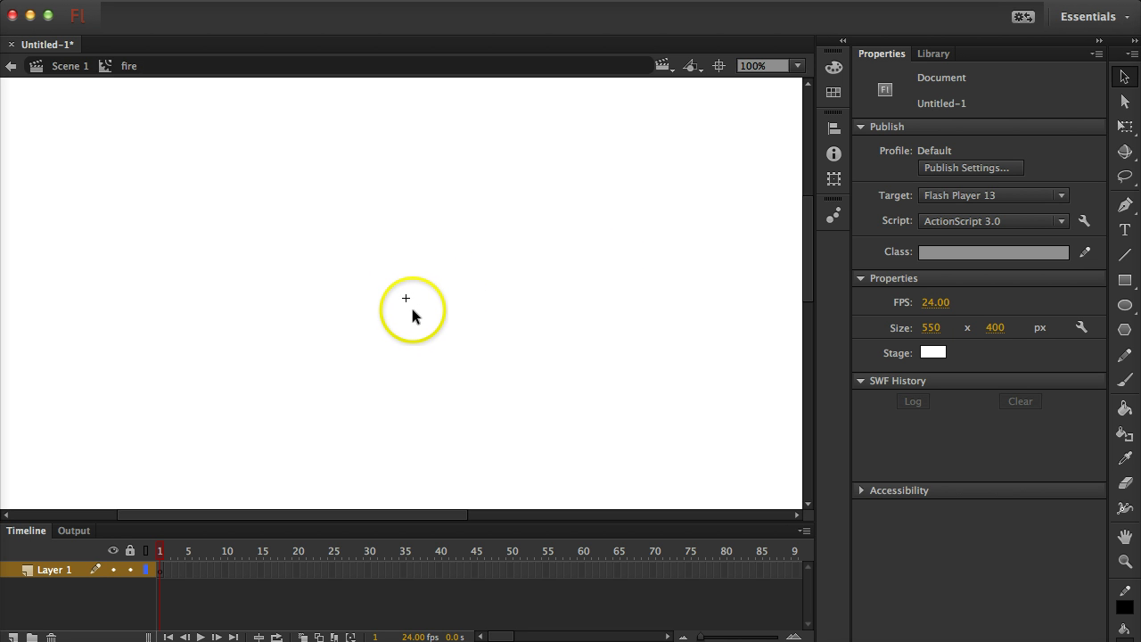
Step: Paint a three-tongued flame about 29 x 59 px at the symbol's registration point with the Brush in dark orange
key("b")
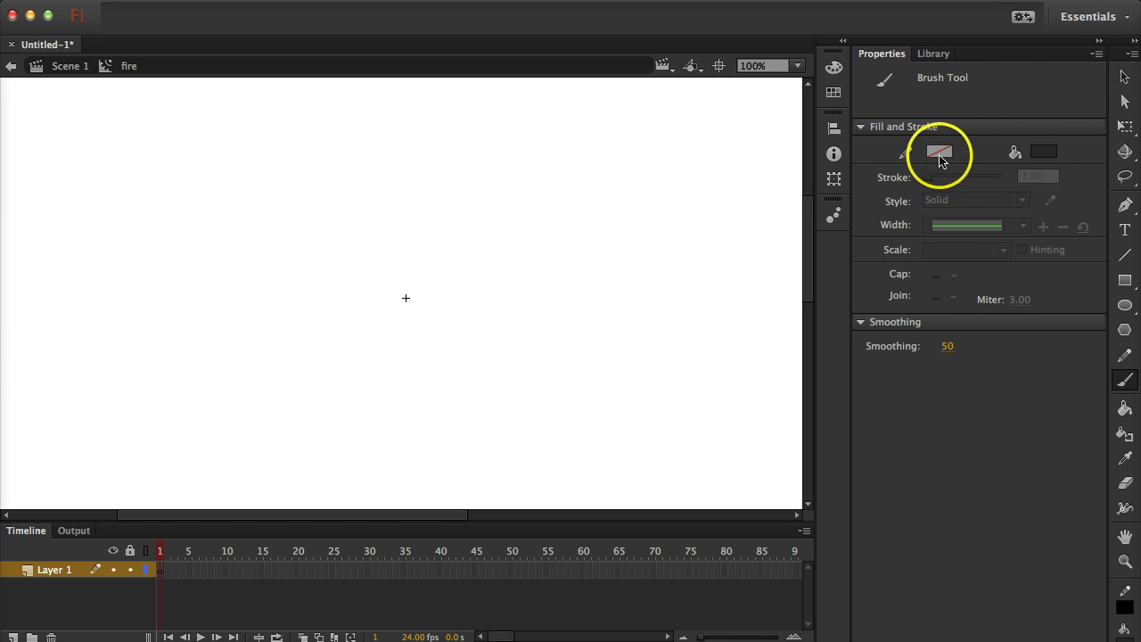
left_click(1039, 156)
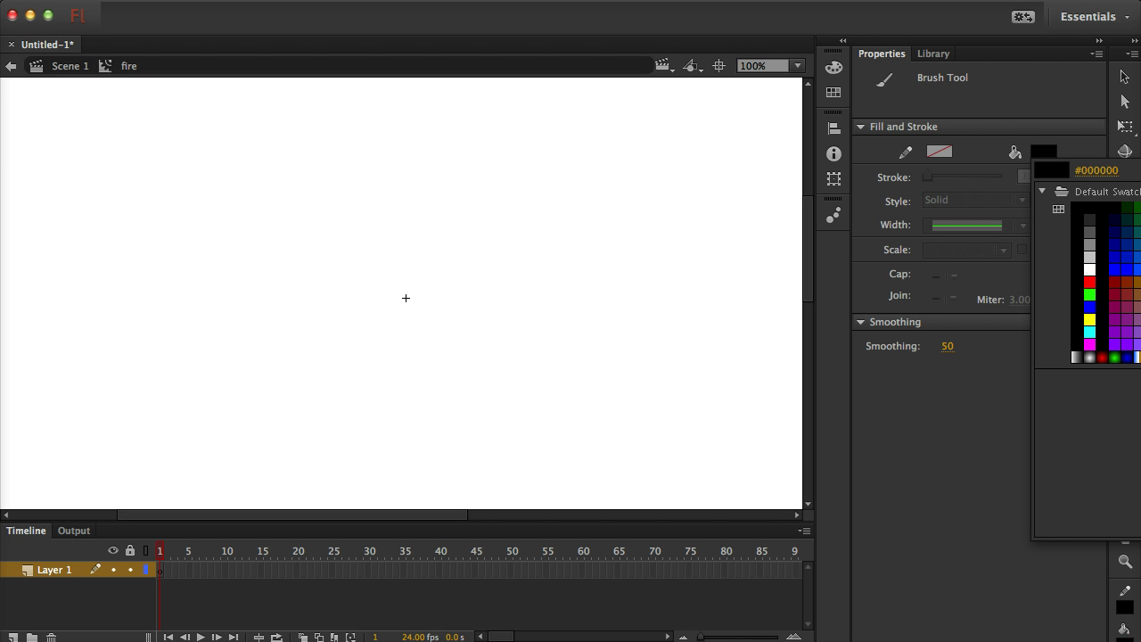
left_click(1139, 268)
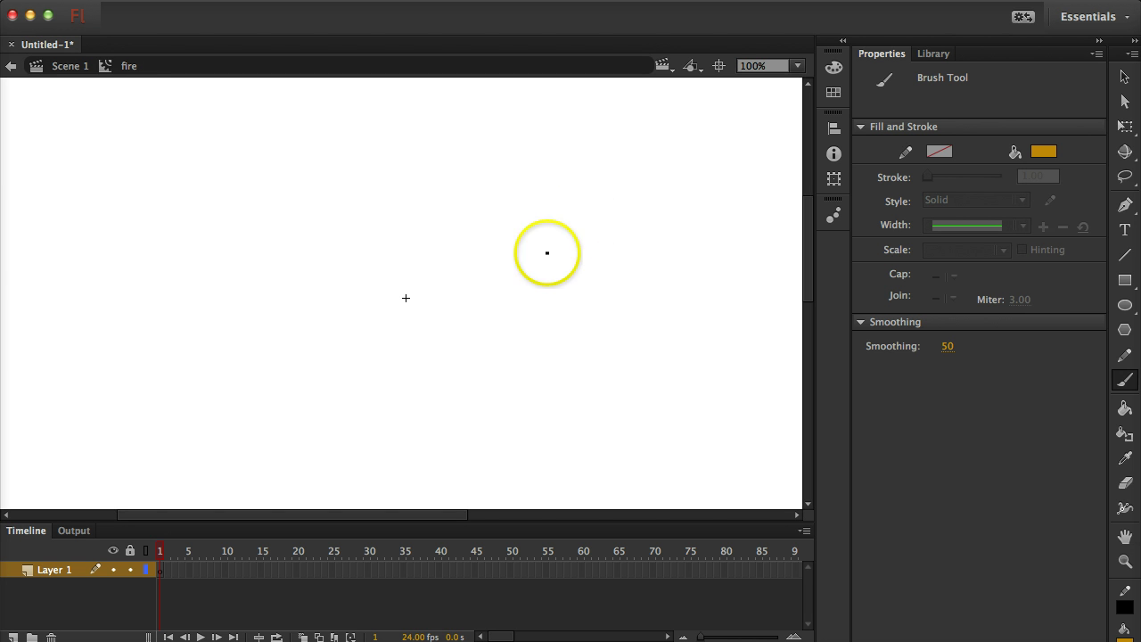
mouse_move(406, 299)
left_mouse_down()
mouse_move(404, 254)
mouse_move(406, 295)
mouse_move(412, 268)
mouse_move(400, 300)
mouse_move(390, 262)
left_mouse_up()
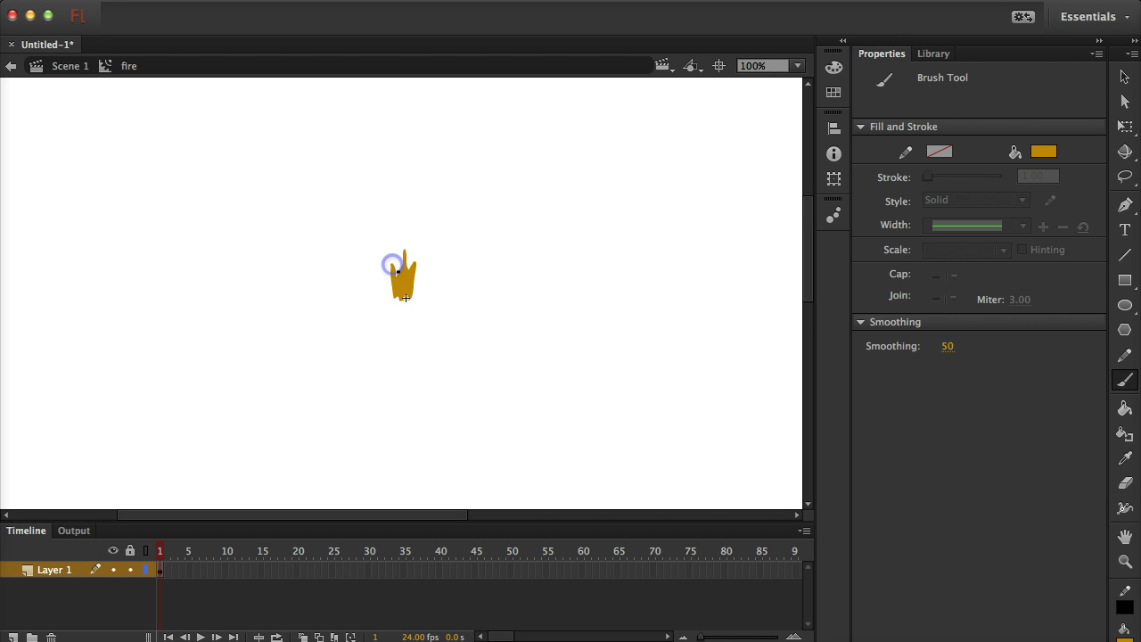
Step: Change the painted flame's fill colour to #FFCC00
key("v")
left_click(400, 282)
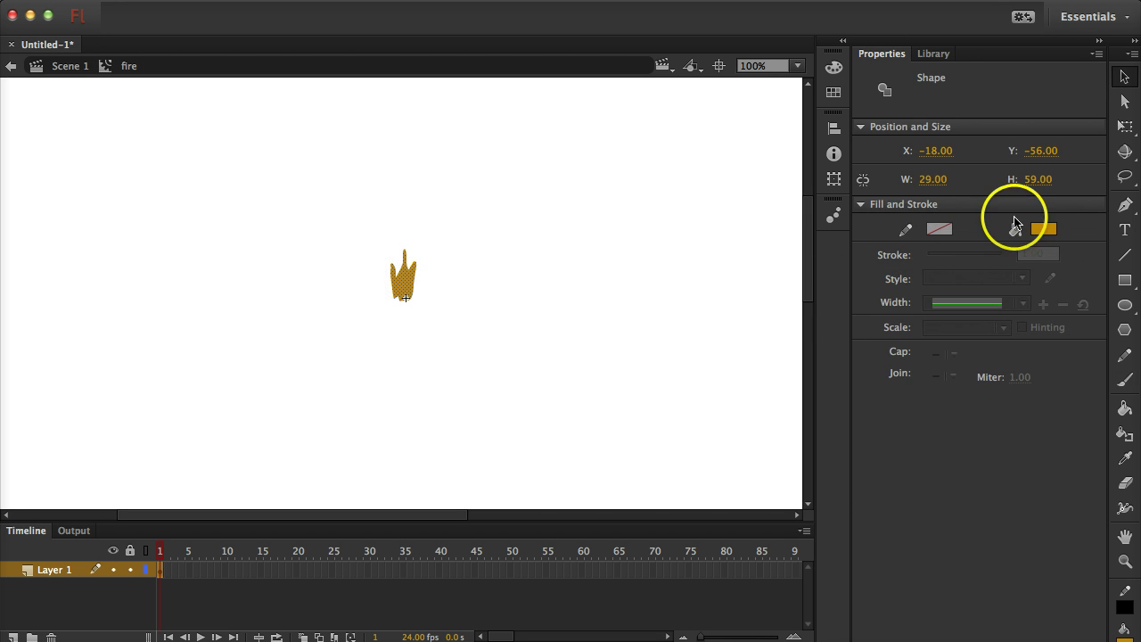
left_click(1046, 234)
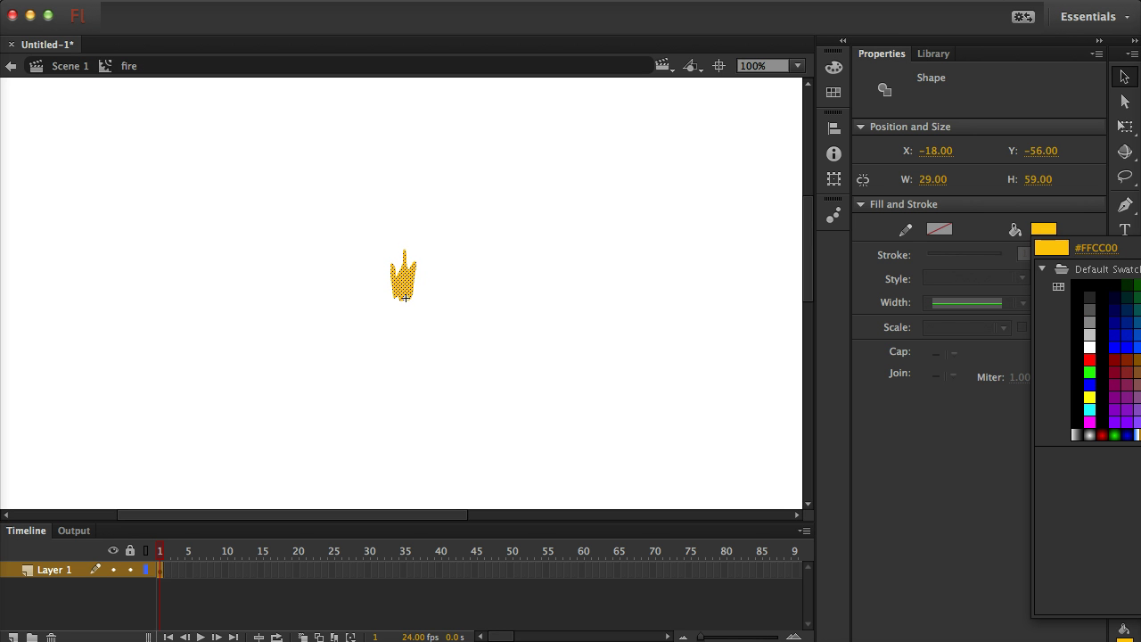
left_click(1070, 334)
left_click(573, 319)
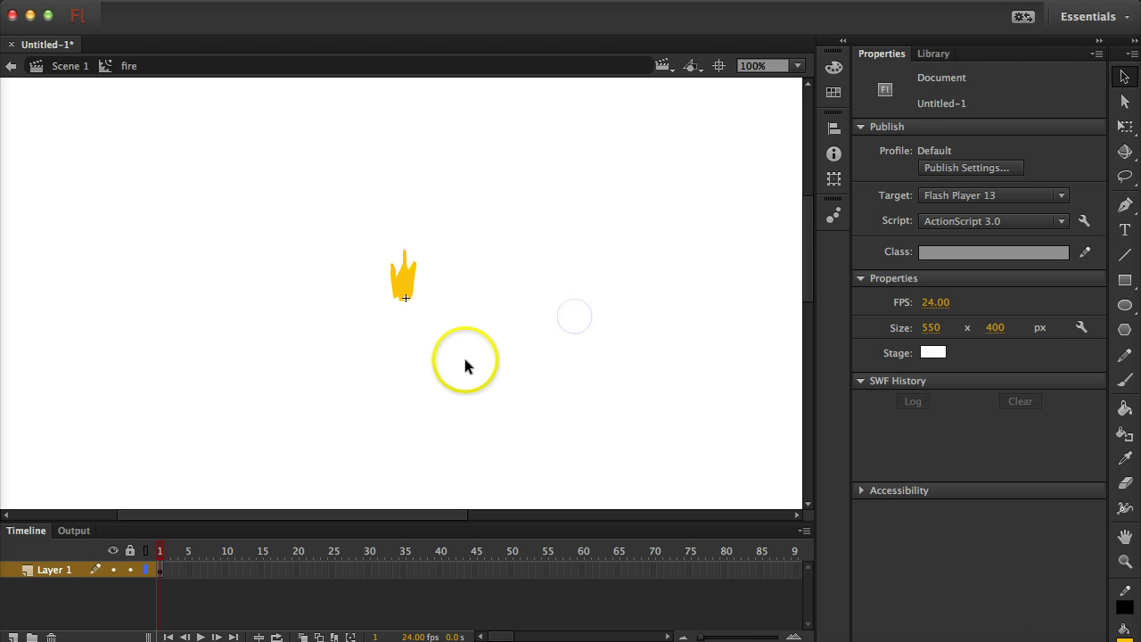
Step: Fill in the notch along the yellow flame's bottom edge with the Brush
key("z")
left_click_drag(376, 226, 433, 327)
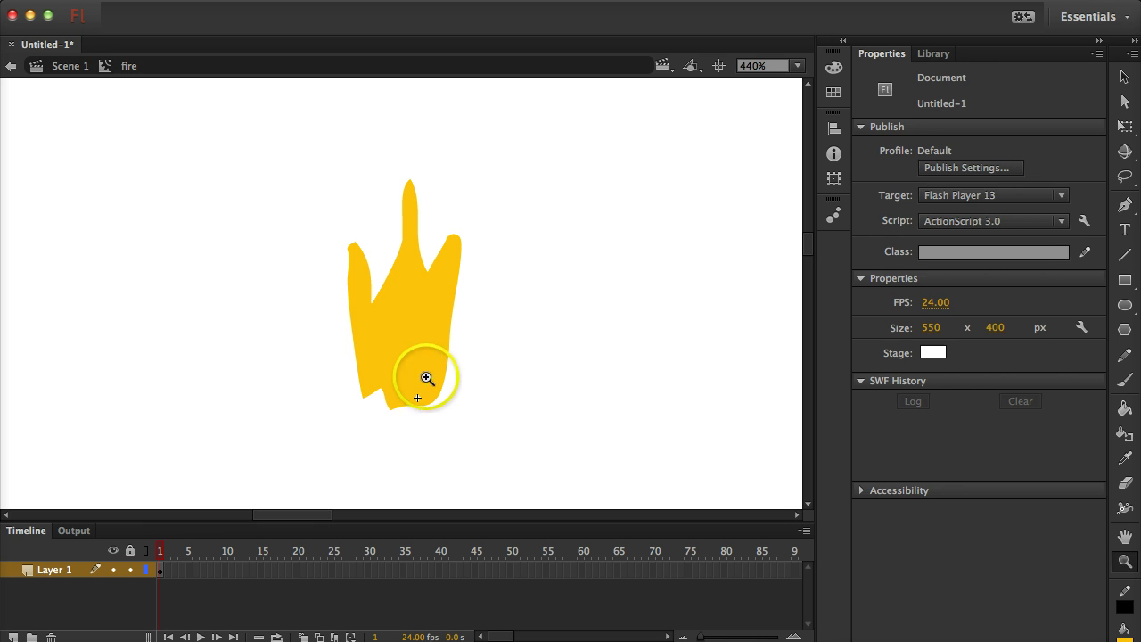
key("b")
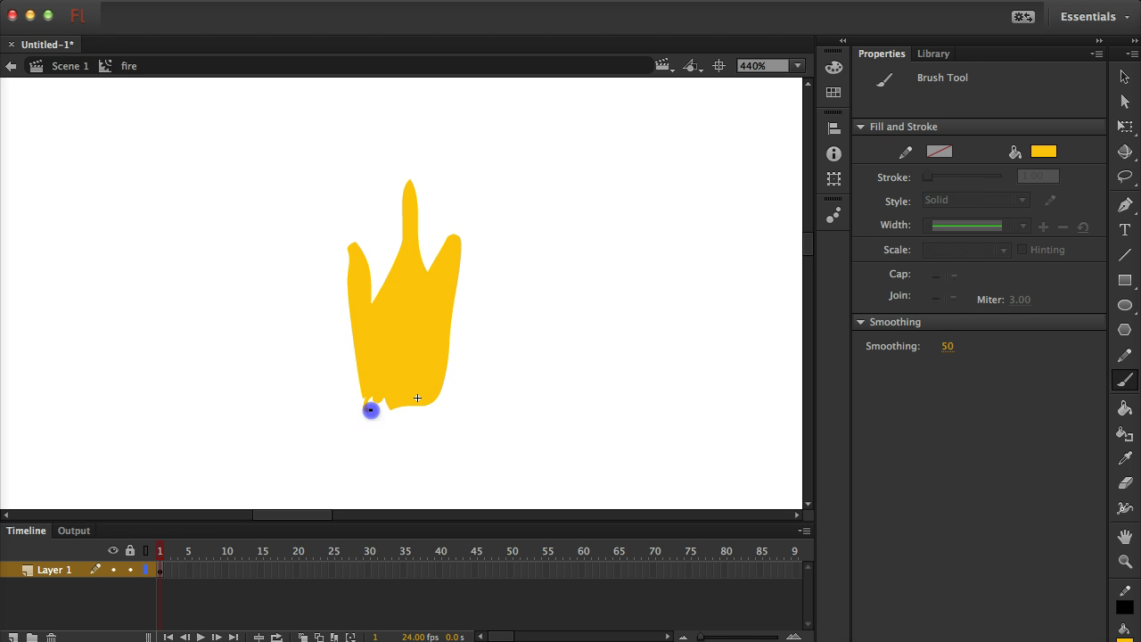
mouse_move(371, 409)
left_mouse_down()
mouse_move(402, 402)
mouse_move(369, 399)
mouse_move(408, 397)
left_mouse_up()
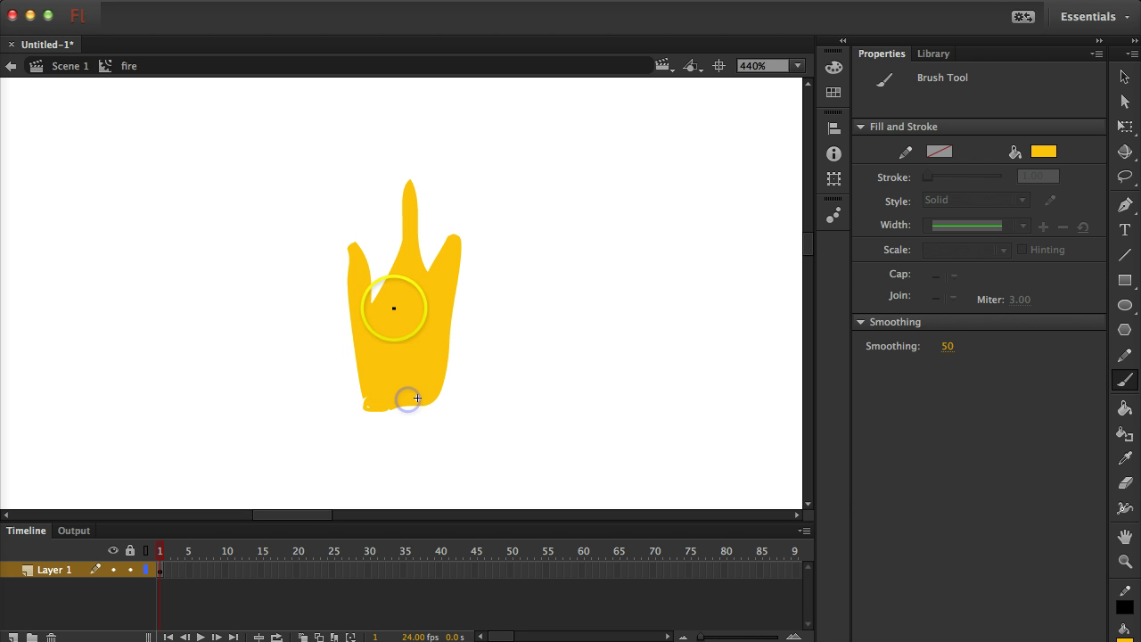
Step: Duplicate the yellow flame beside the original and fill the copy with #FF0000
key("v")
left_click(405, 306)
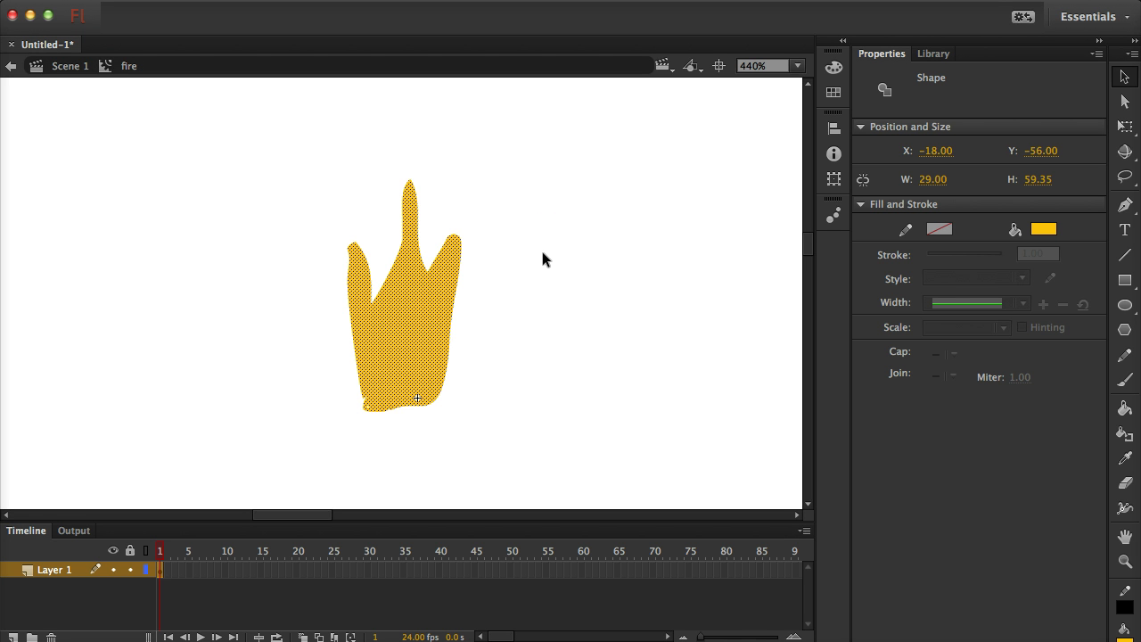
left_click(549, 259)
left_click_drag(487, 314, 657, 338)
left_click(555, 339)
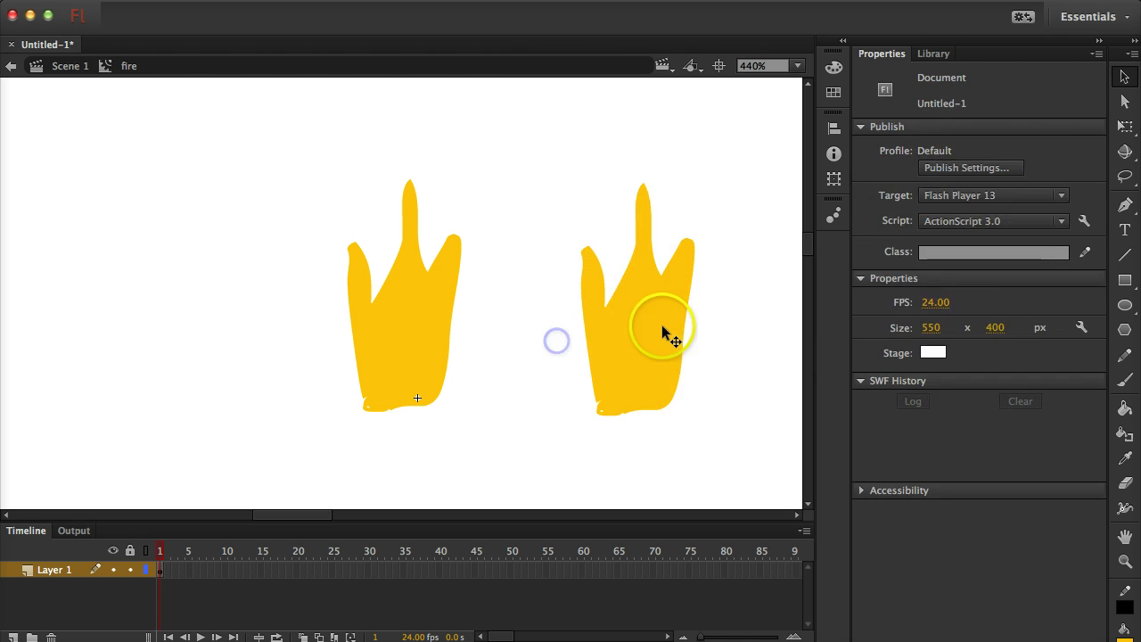
left_click(661, 332)
left_click(1045, 229)
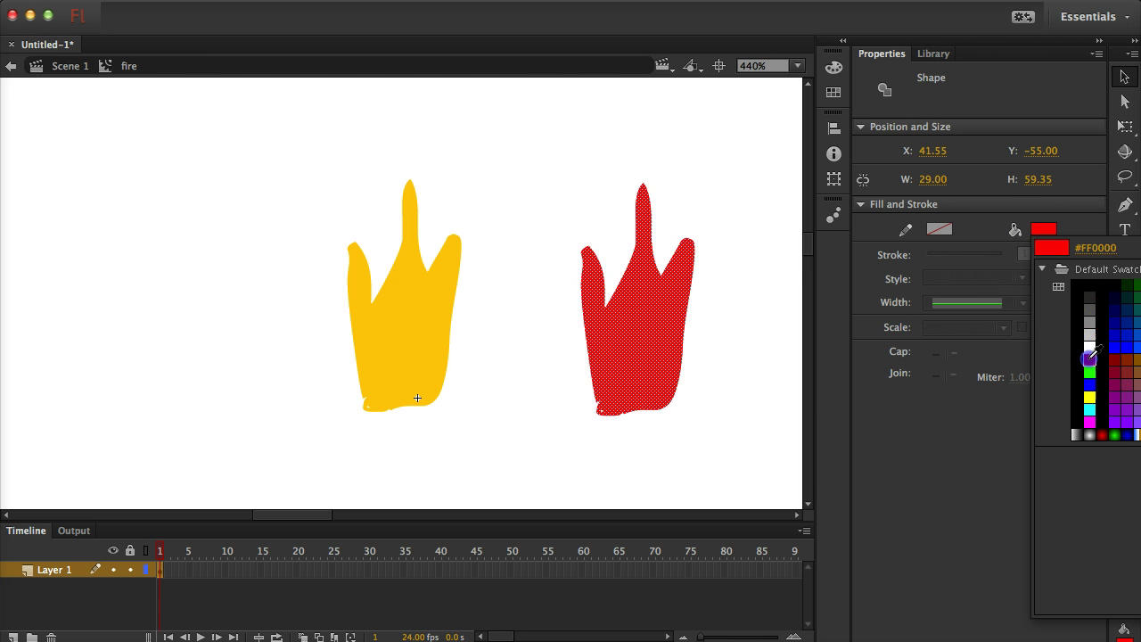
left_click(1090, 358)
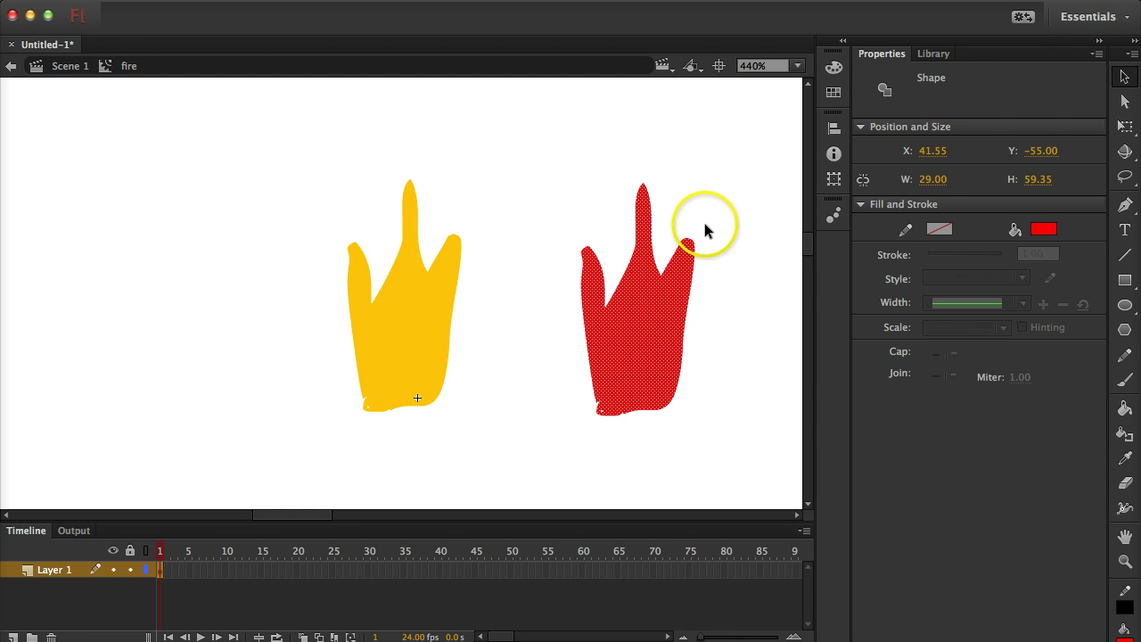
Step: Scale the red flame down and place it over the lower part of the yellow flame
key("q")
left_click_drag(693, 183, 680, 222)
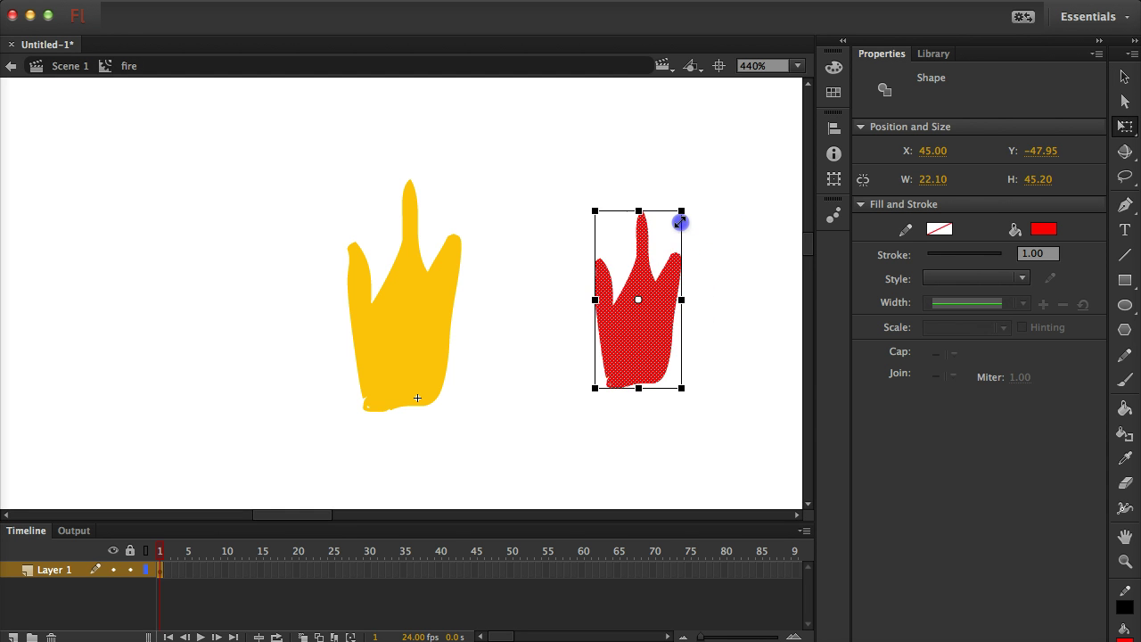
key("v")
left_click_drag(644, 331, 421, 371)
left_click(517, 354)
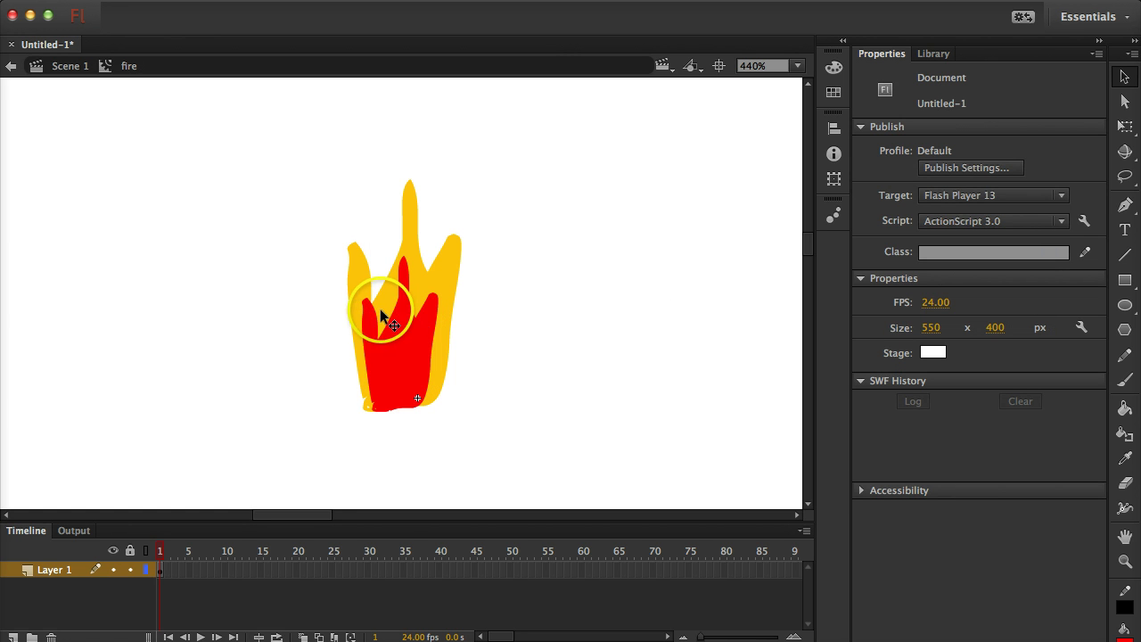
Step: Reshape the edge of the red flame's right-hand tongue
left_click_drag(398, 313, 427, 306)
left_click(616, 246)
left_click(496, 390)
left_click(480, 386)
key("b")
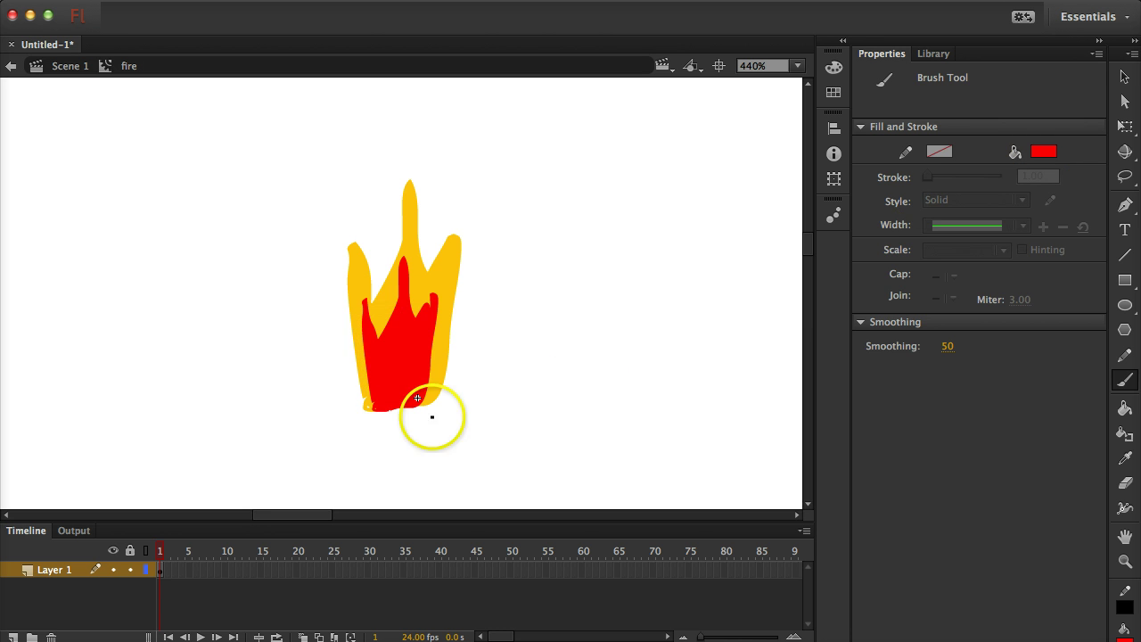
key("v")
mouse_move(273, 152)
left_mouse_down()
mouse_move(548, 460)
mouse_move(599, 341)
left_mouse_up()
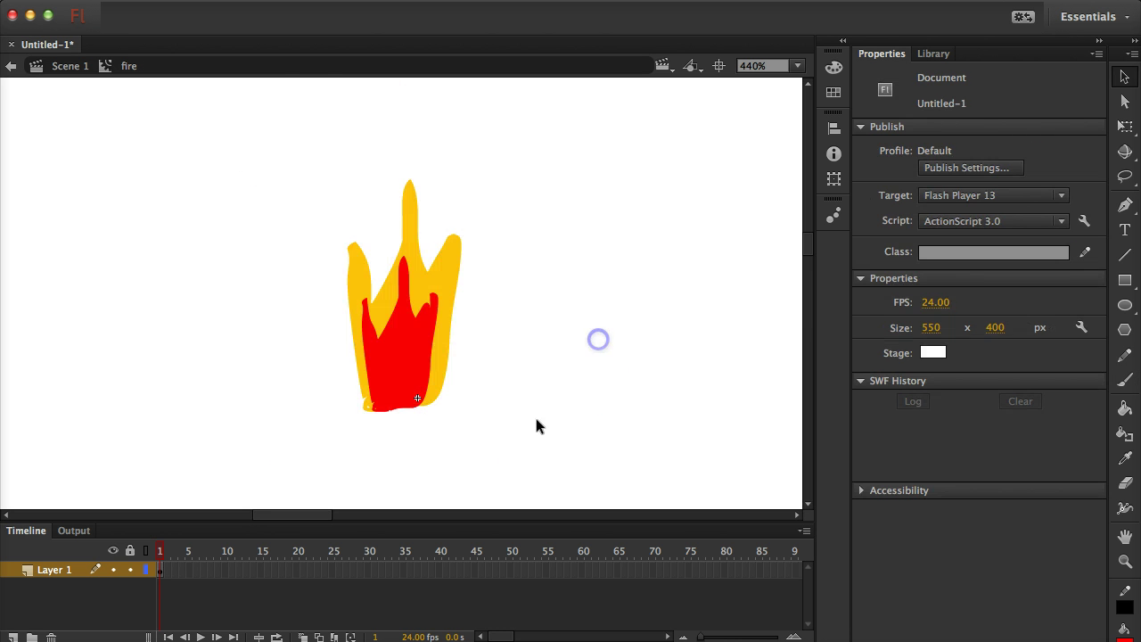
Step: Insert a keyframe at frame 2 of Layer 1 that repeats the flame drawing
left_click(160, 572)
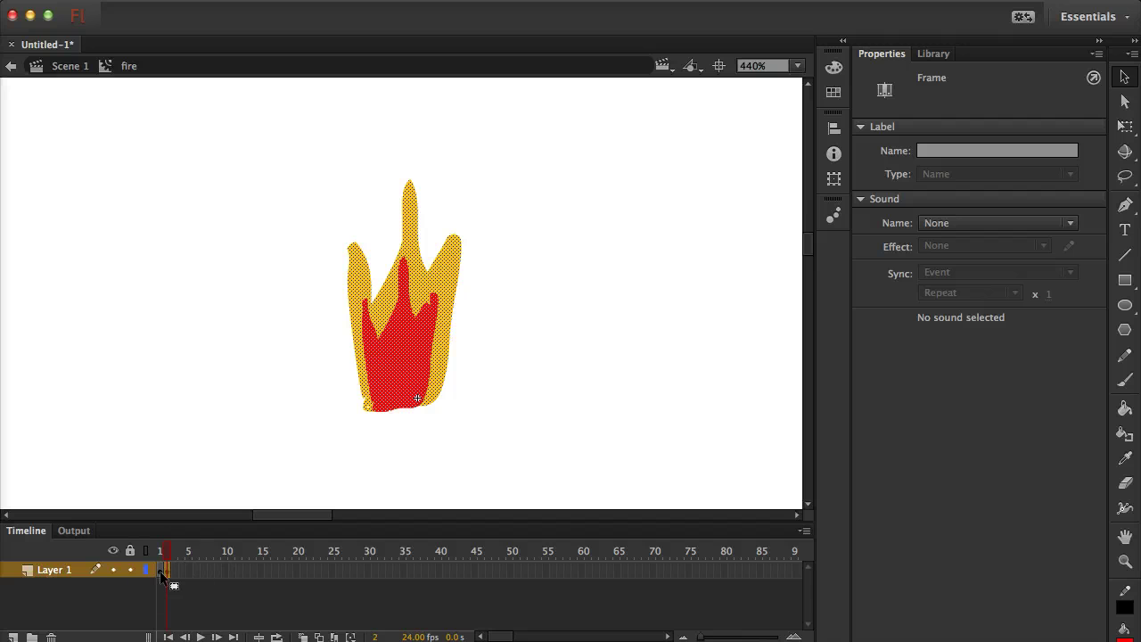
key("F6")
left_click(160, 571)
left_click(300, 471)
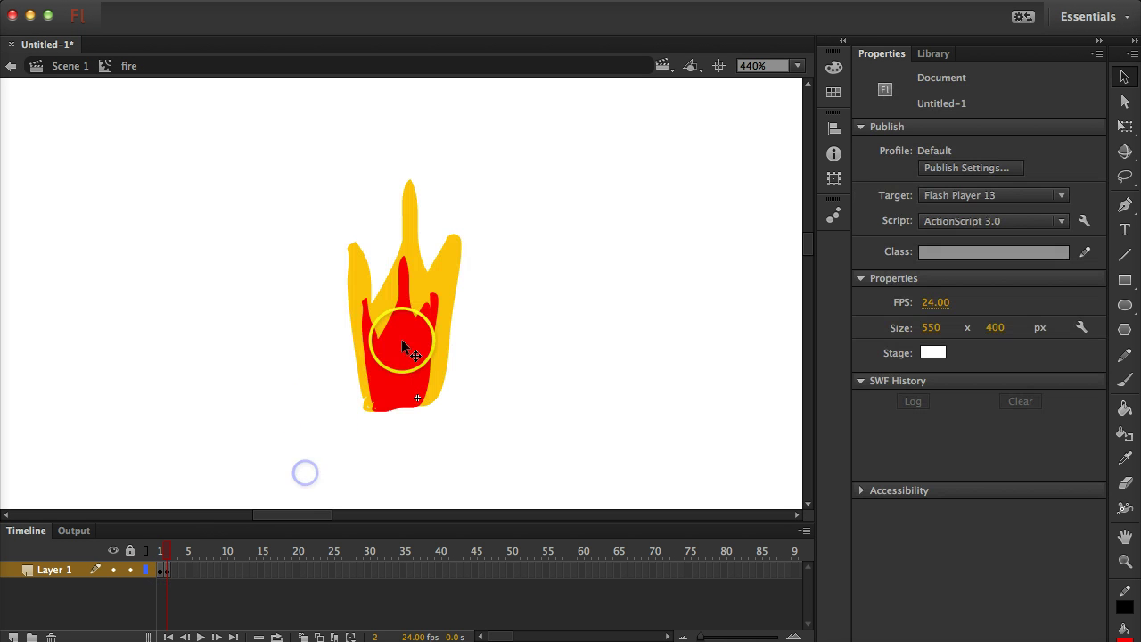
Step: On frame 2, thin the yellow flame's right tongue and reshape its middle tongue into a lower, pointed tip
left_click(184, 568)
left_click(167, 571)
left_click(473, 439)
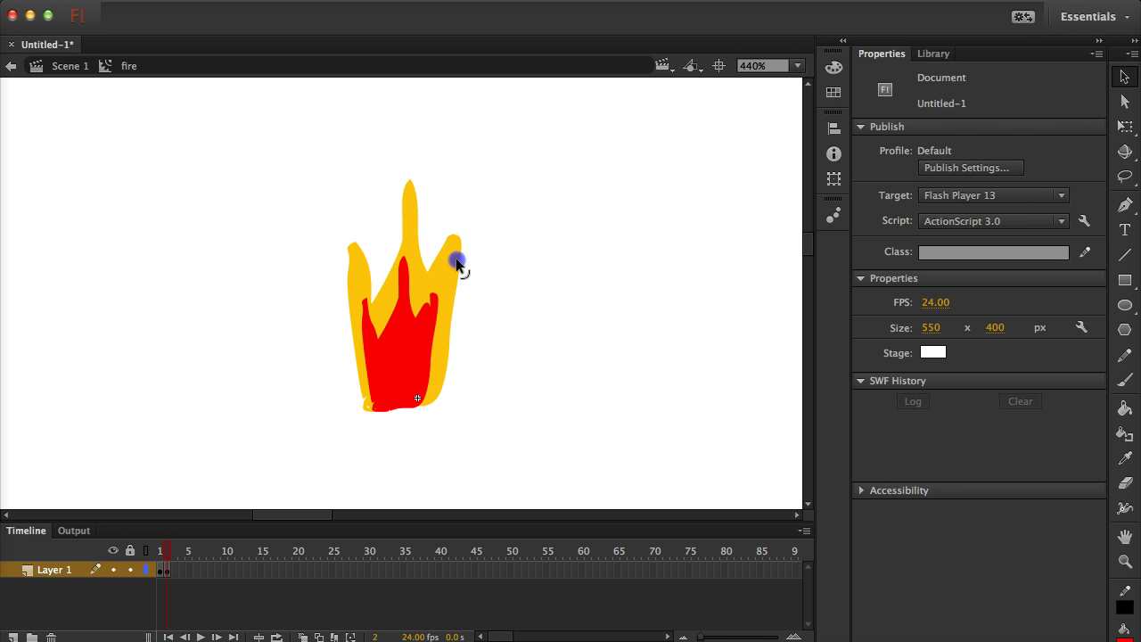
left_click(448, 278)
left_click(443, 257)
mouse_move(419, 199)
left_mouse_down()
mouse_move(411, 231)
mouse_move(390, 247)
left_mouse_up()
left_click(403, 208)
left_click_drag(403, 208, 400, 212)
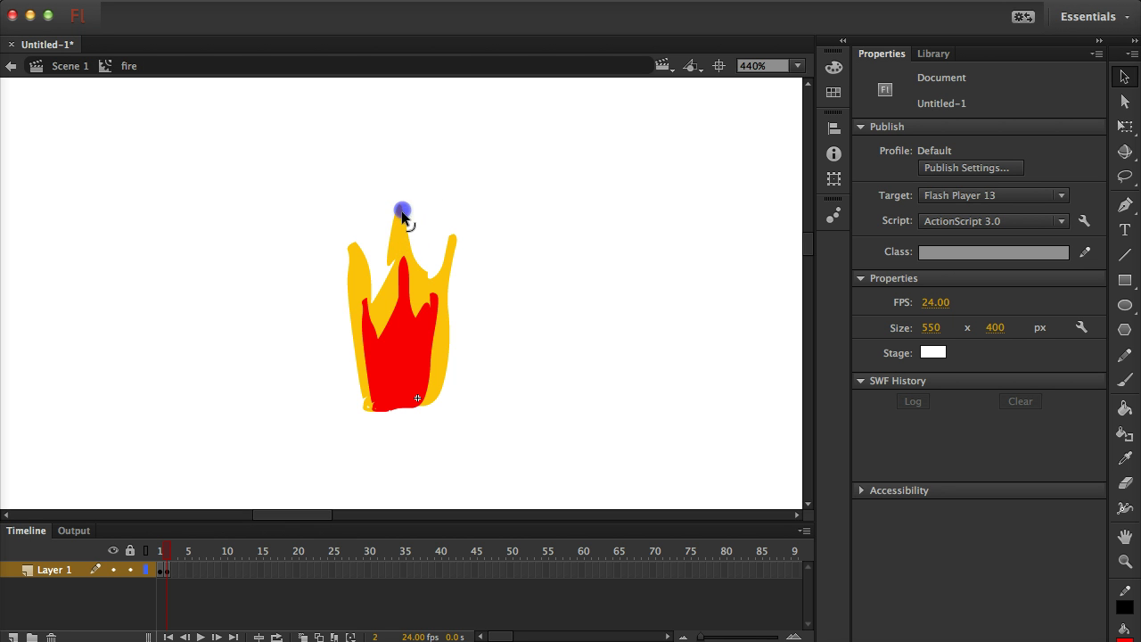
Step: On frame 2, sharpen the yellow flame's left tongue and deepen the gaps between the red flame's thinned tongues
left_click(387, 276)
mouse_move(387, 276)
left_mouse_down()
mouse_move(383, 304)
mouse_move(349, 257)
mouse_move(373, 364)
mouse_move(393, 333)
mouse_move(397, 345)
left_mouse_up()
left_click(366, 279)
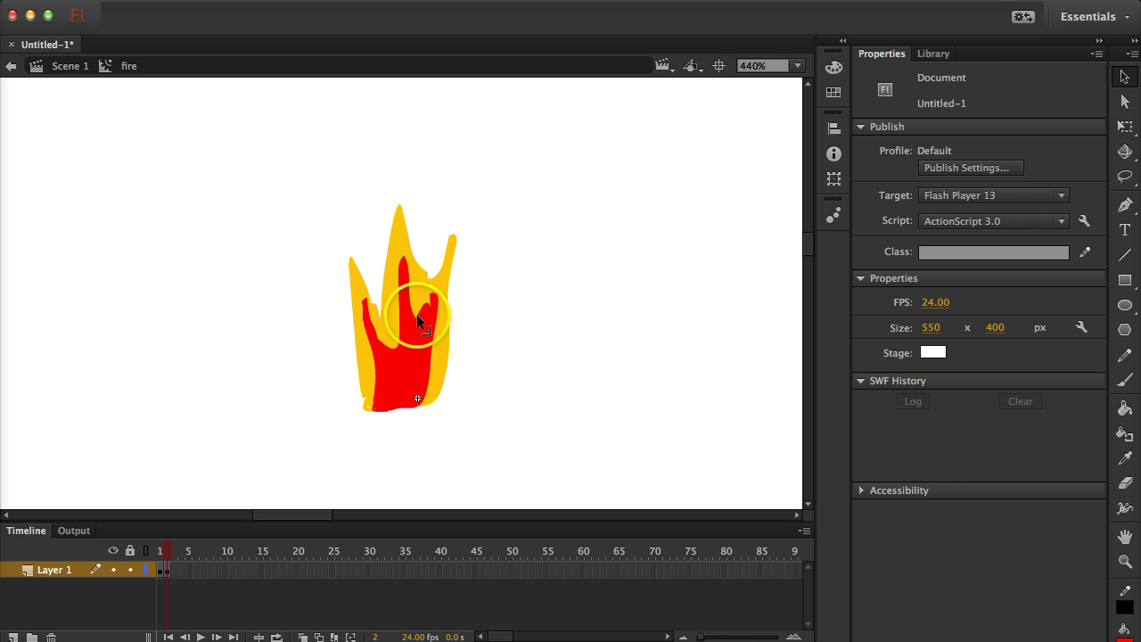
mouse_move(420, 323)
left_mouse_down()
mouse_move(428, 341)
mouse_move(439, 303)
left_mouse_up()
left_click(431, 298)
left_click_drag(402, 263, 408, 279)
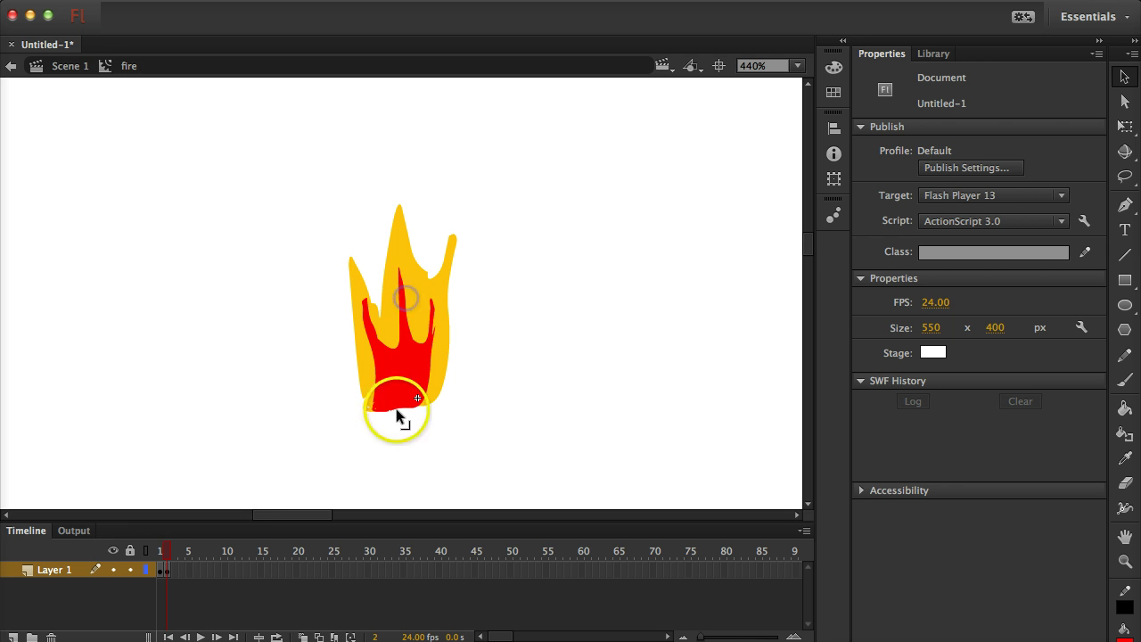
Step: Insert a keyframe at frame 3 of Layer 1 that repeats the reshaped flame
mouse_move(172, 554)
left_mouse_down()
mouse_move(156, 559)
mouse_move(173, 551)
mouse_move(158, 572)
mouse_move(170, 575)
left_mouse_up()
left_click(169, 573)
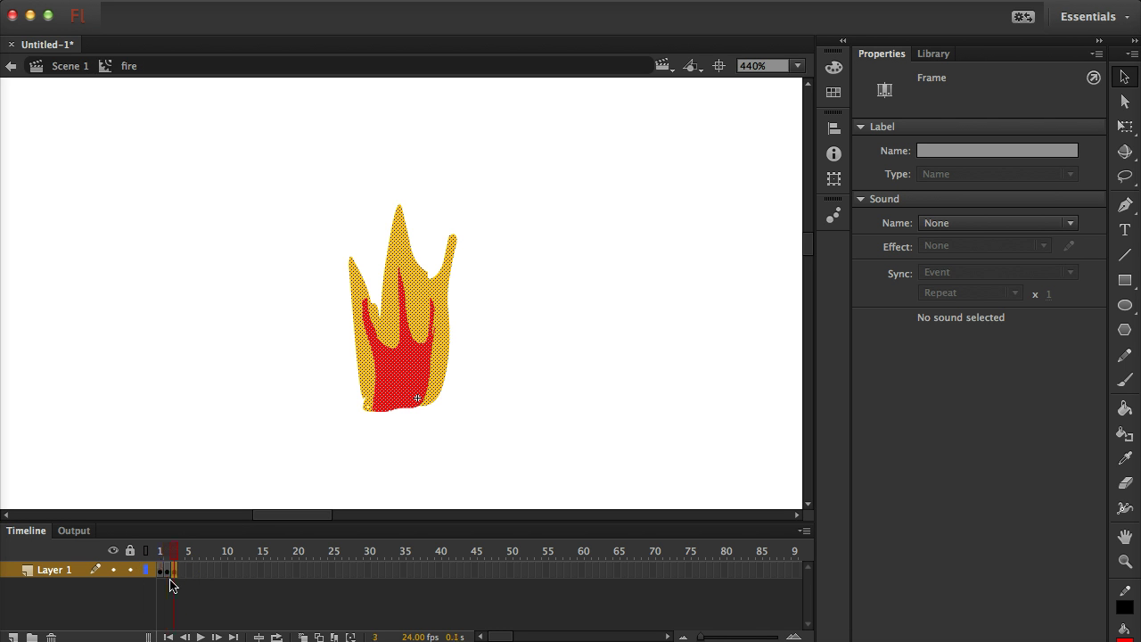
left_click(383, 435)
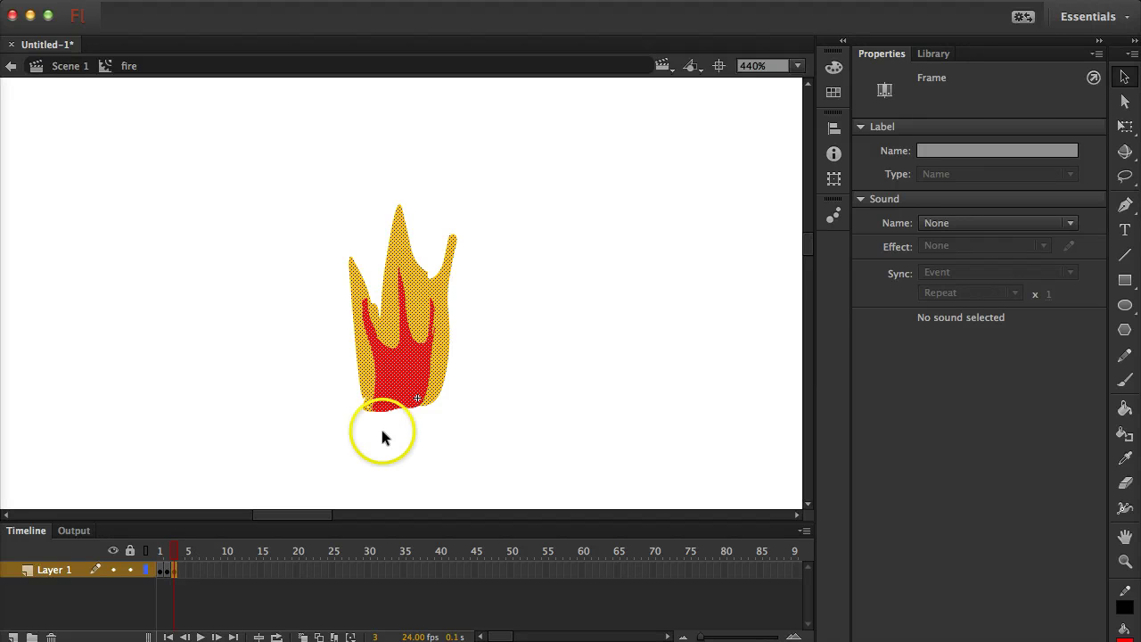
left_click_drag(204, 601, 175, 575)
left_click(175, 575)
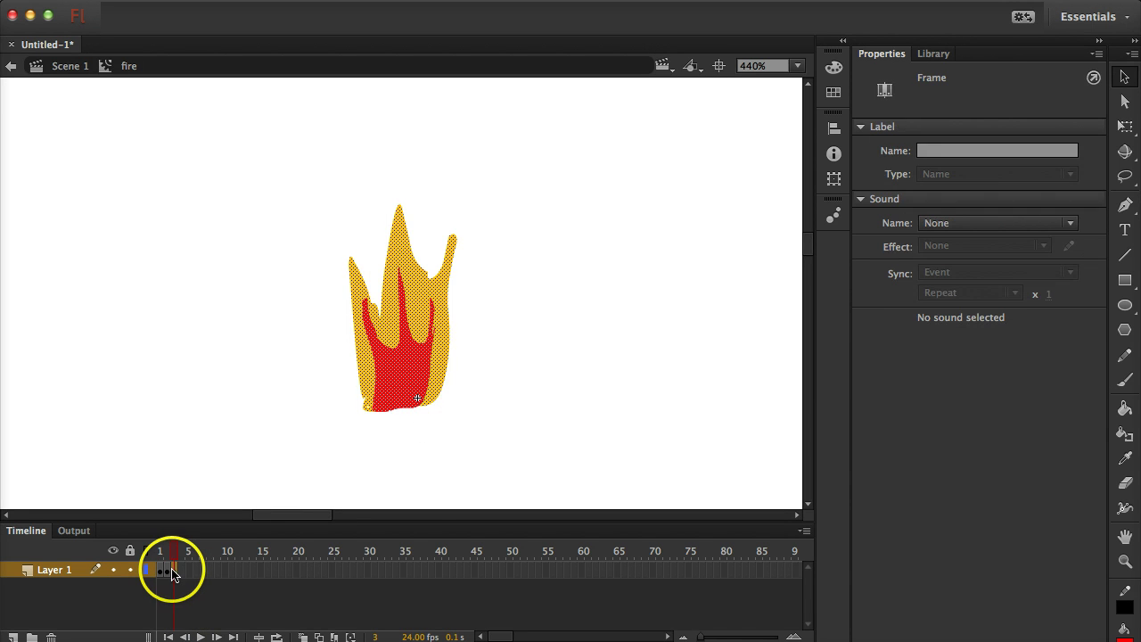
right_click(175, 573)
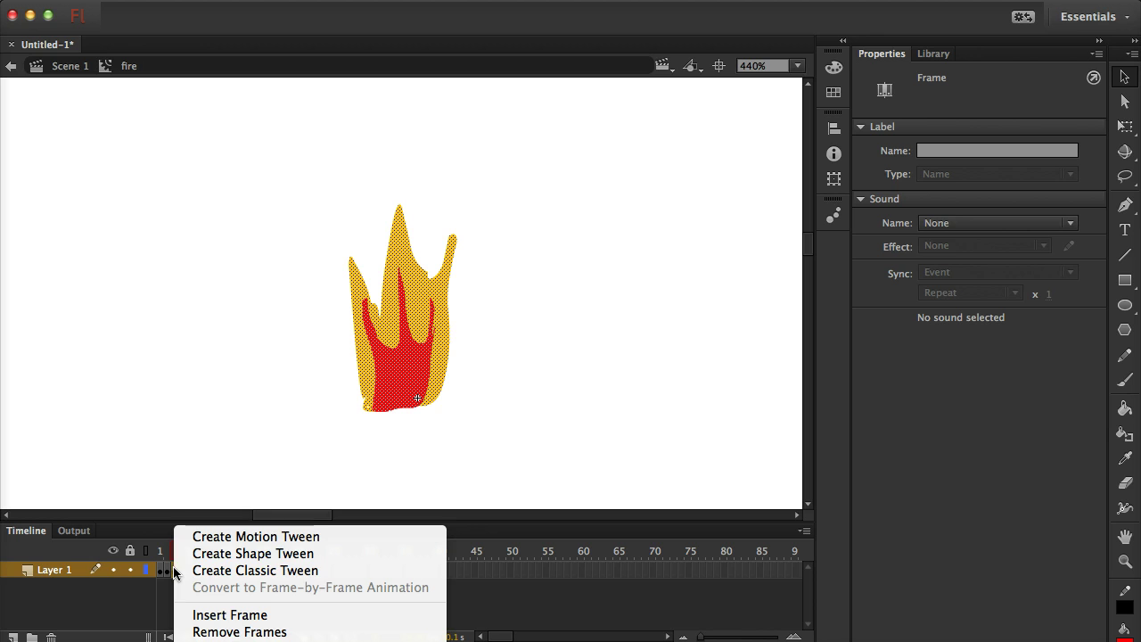
left_click(196, 614)
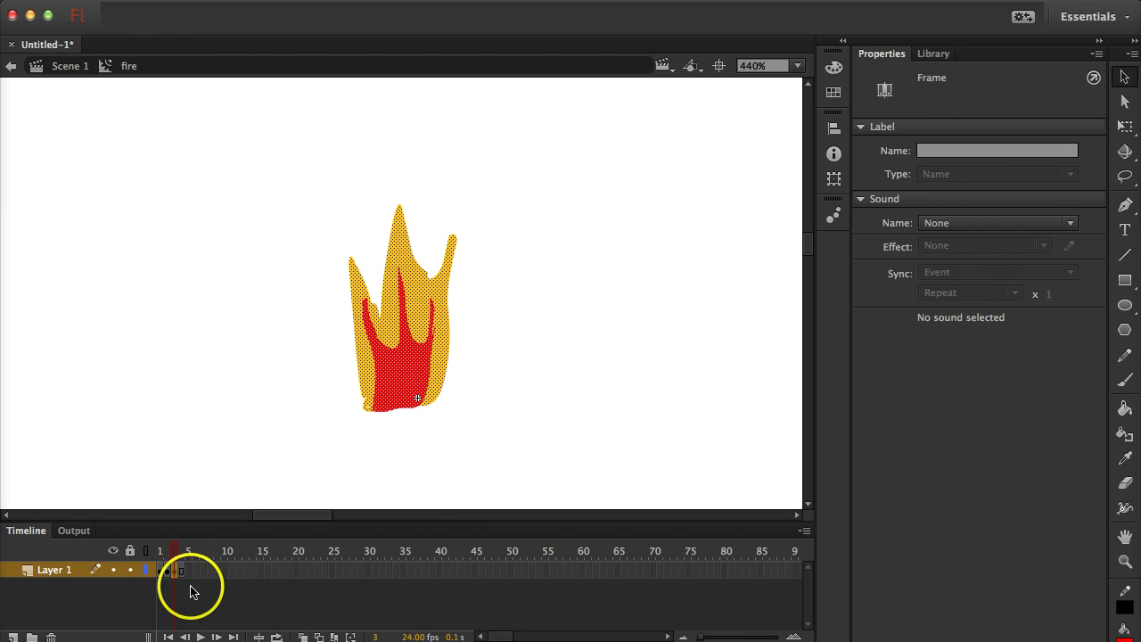
left_click(177, 572)
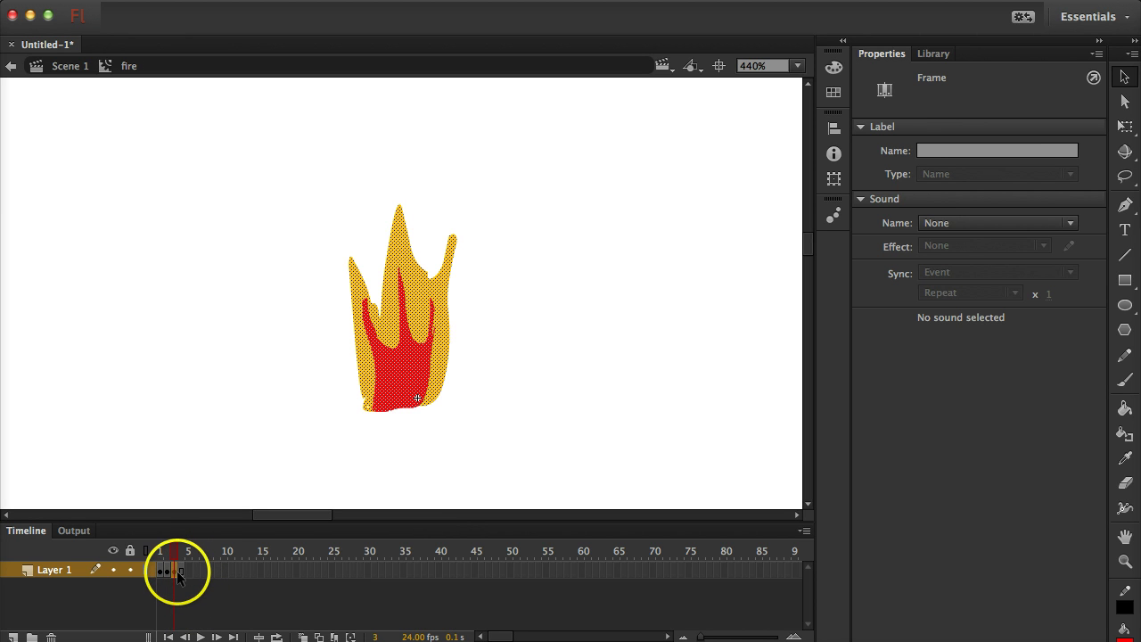
right_click(177, 575)
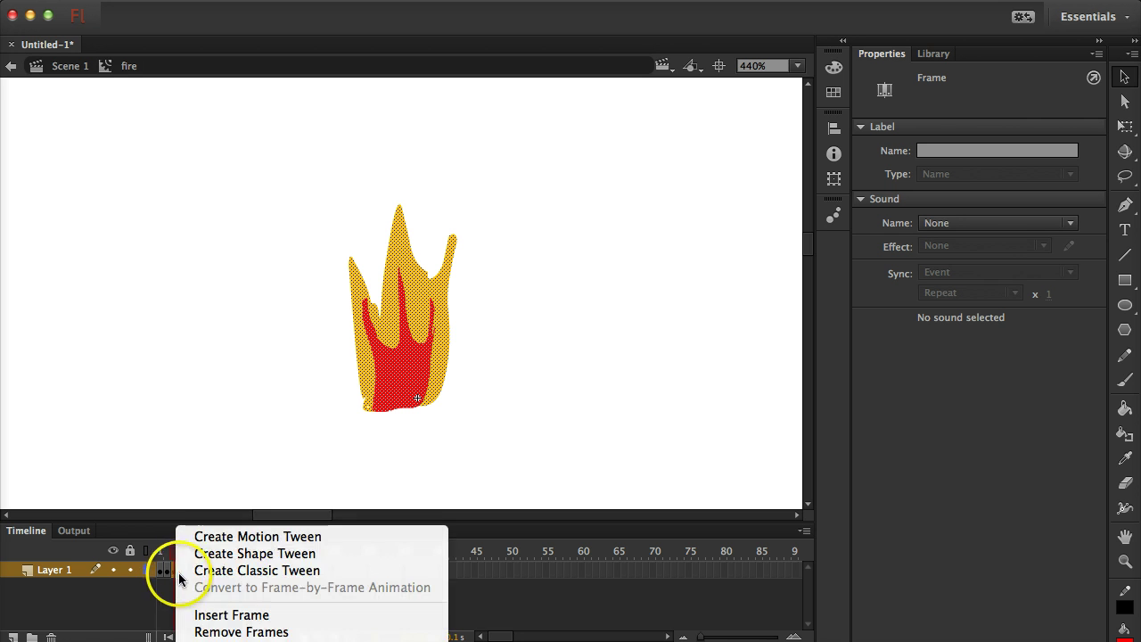
left_click(223, 641)
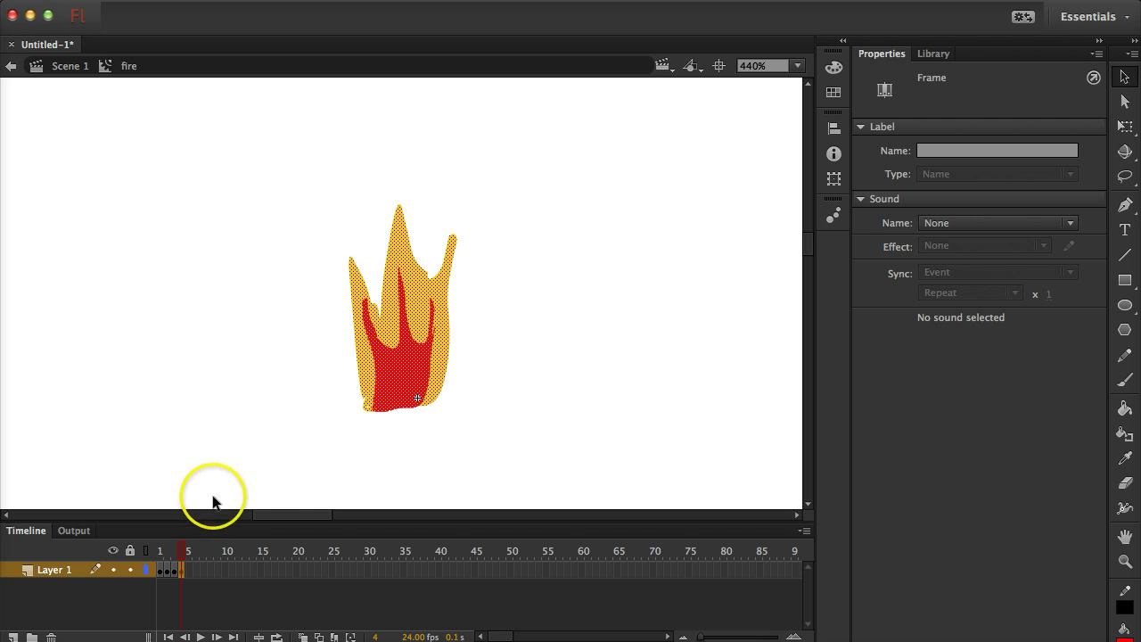
key("super+z")
Step: On frame 3, fork the yellow flame's raised left tongue, lean its middle tongue to the right and narrow its right tongue
left_click(304, 438)
left_click(357, 366)
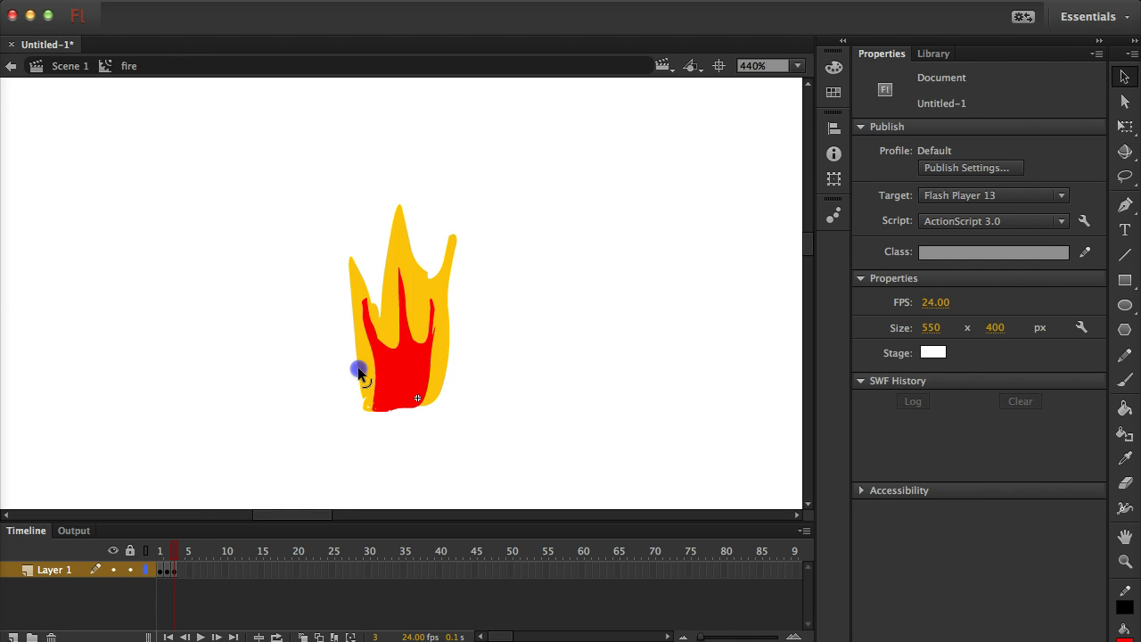
left_click(345, 252)
left_click_drag(344, 239, 415, 205)
left_click(373, 259)
left_click(438, 309)
left_click_drag(438, 312, 452, 248)
left_click(442, 270)
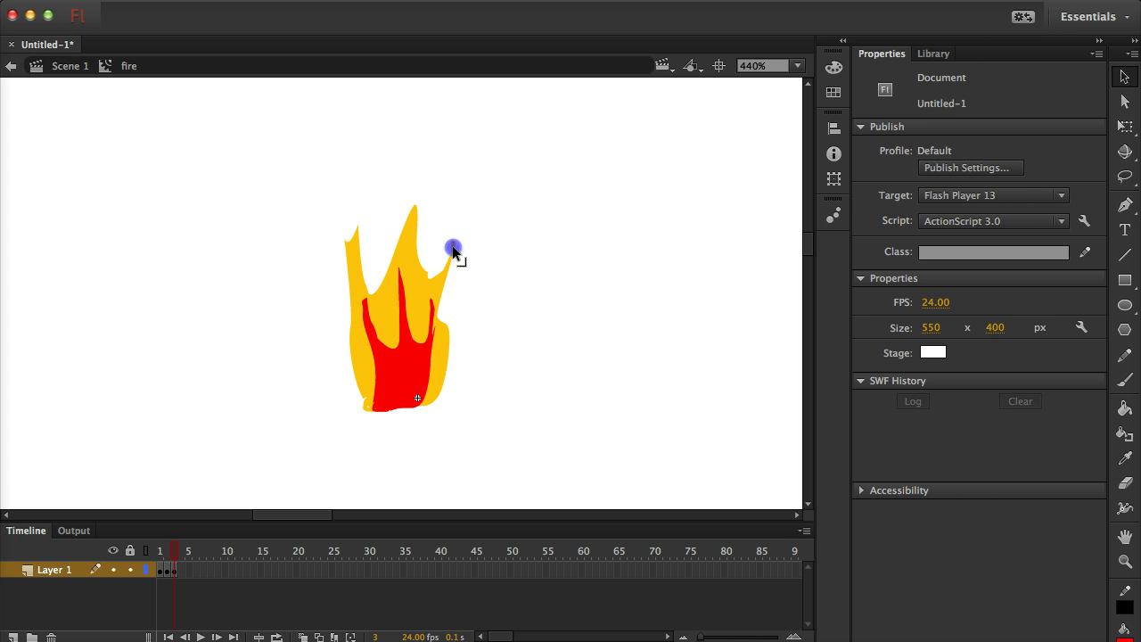
Step: On frame 3, bend the red flame's middle tip to the right, shorten its left tongue and pull in its lower right edge
left_click(426, 358)
left_click(545, 410)
left_click_drag(421, 361, 367, 362)
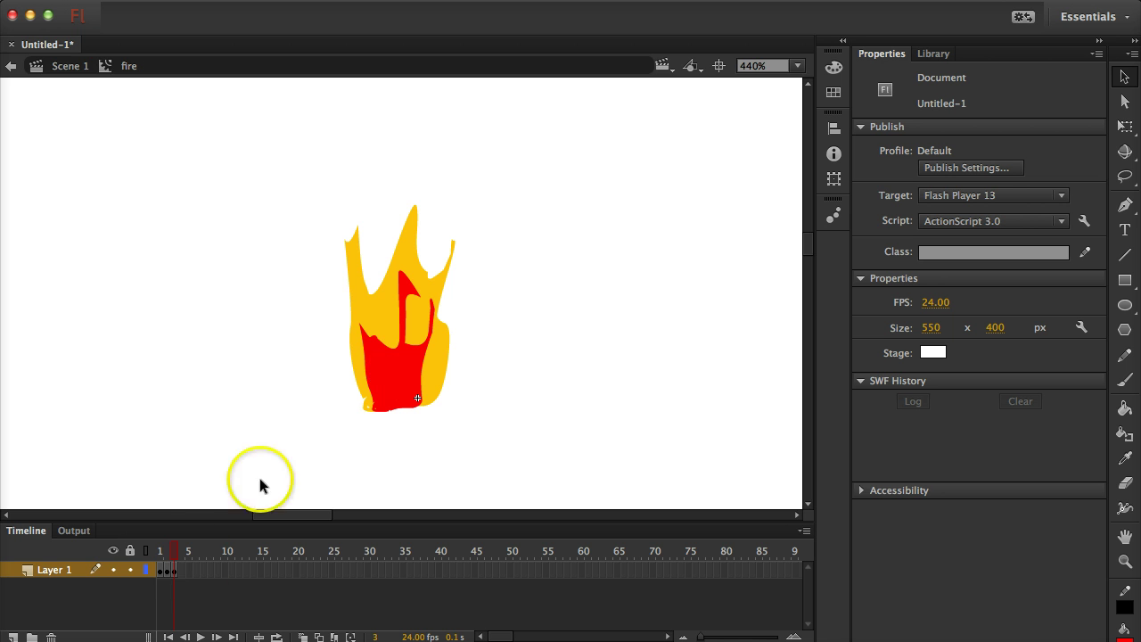
Step: Return to Scene 1 and place the fire symbol in the stage's lower left area, scaled down and rotated to point down-left
left_click(67, 68)
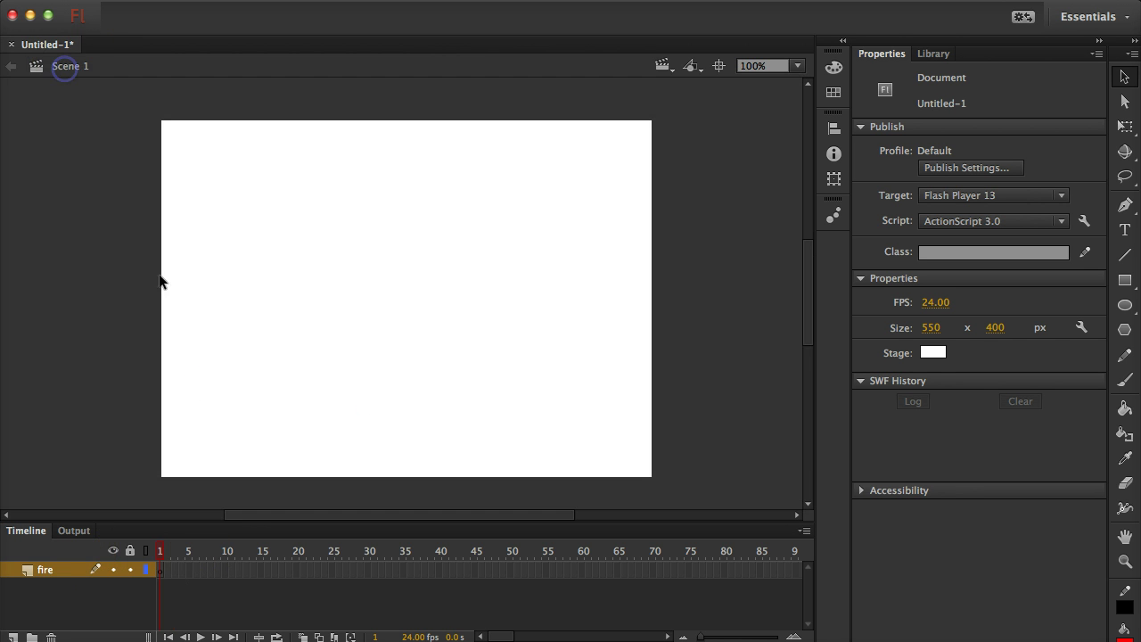
left_click(931, 53)
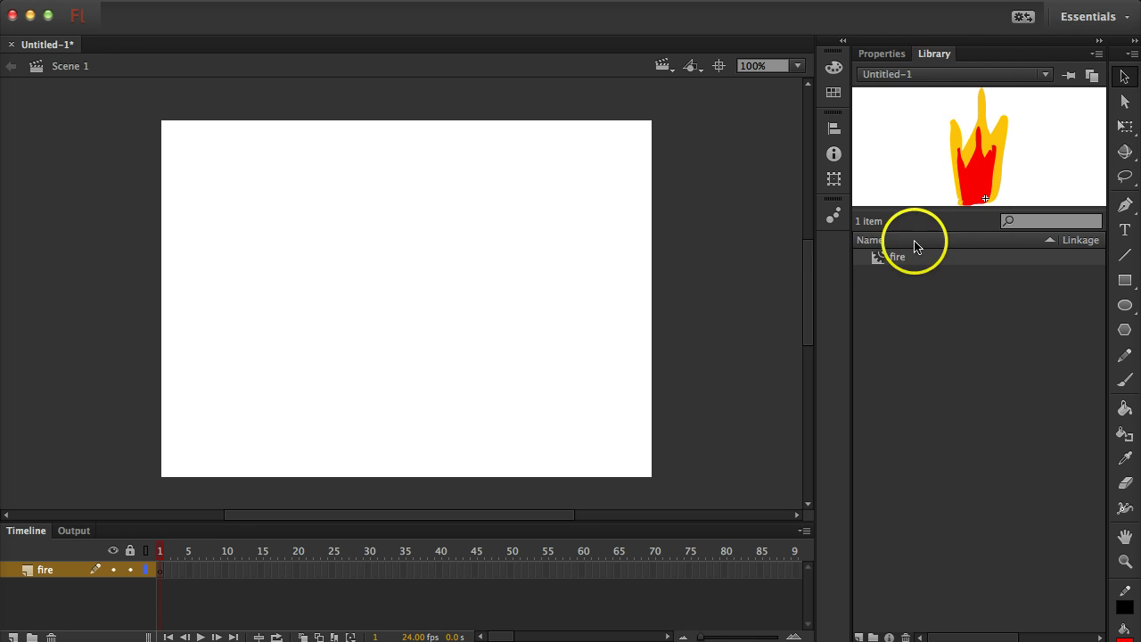
left_click_drag(879, 257, 308, 376)
key("q")
key("v")
Step: Add a layer above the fire layer and give it a name beginning with "rocket"
left_click(14, 636)
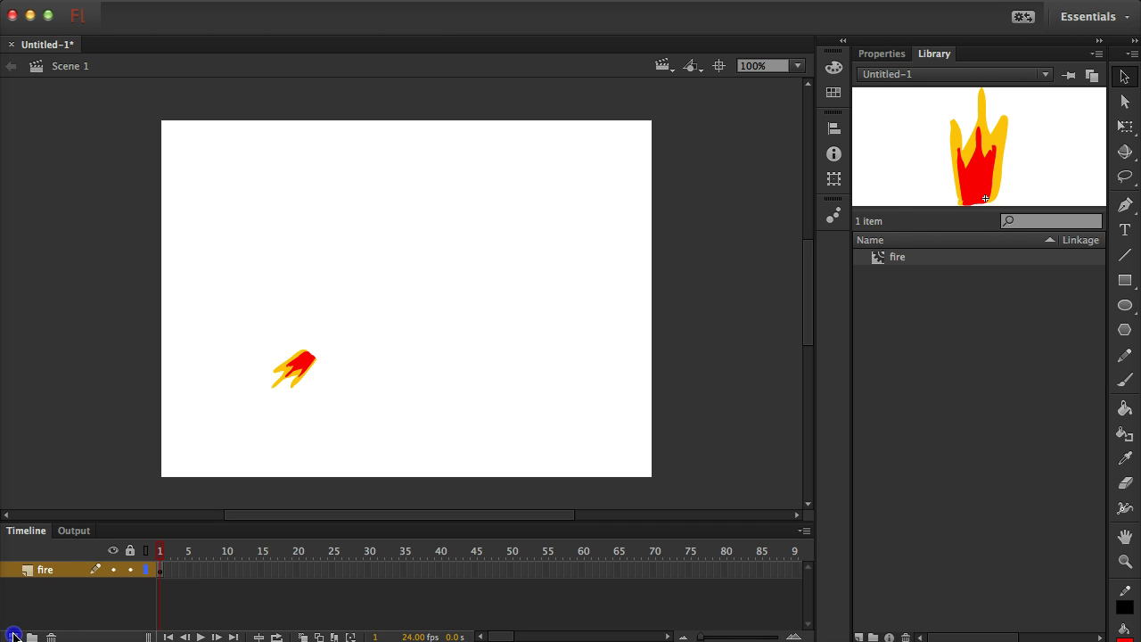
double_click(46, 570)
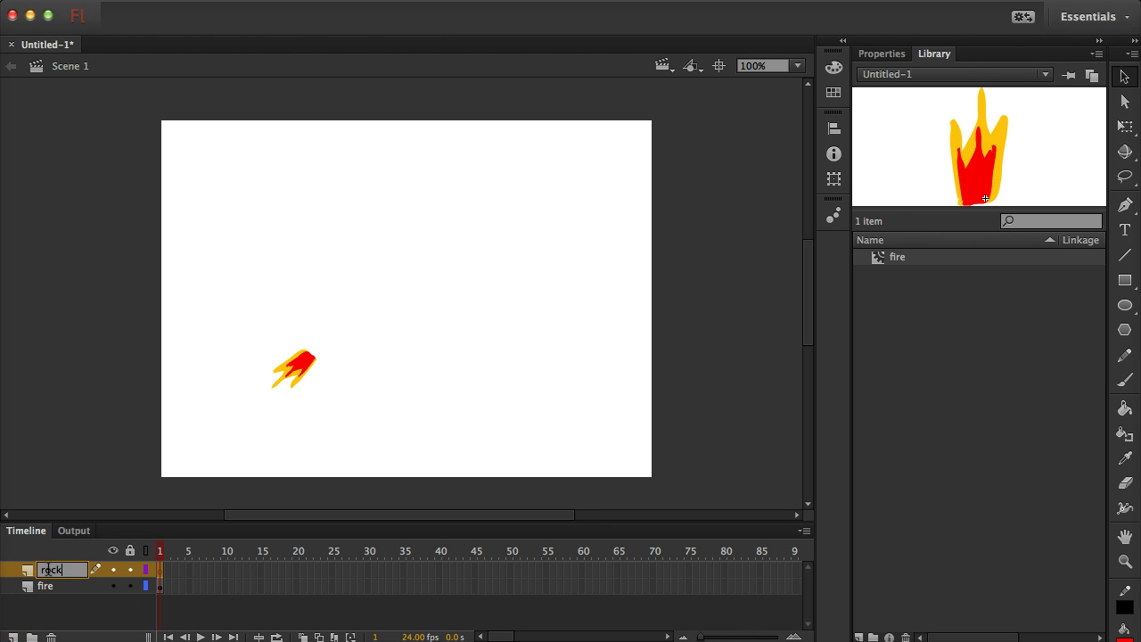
key("Return")
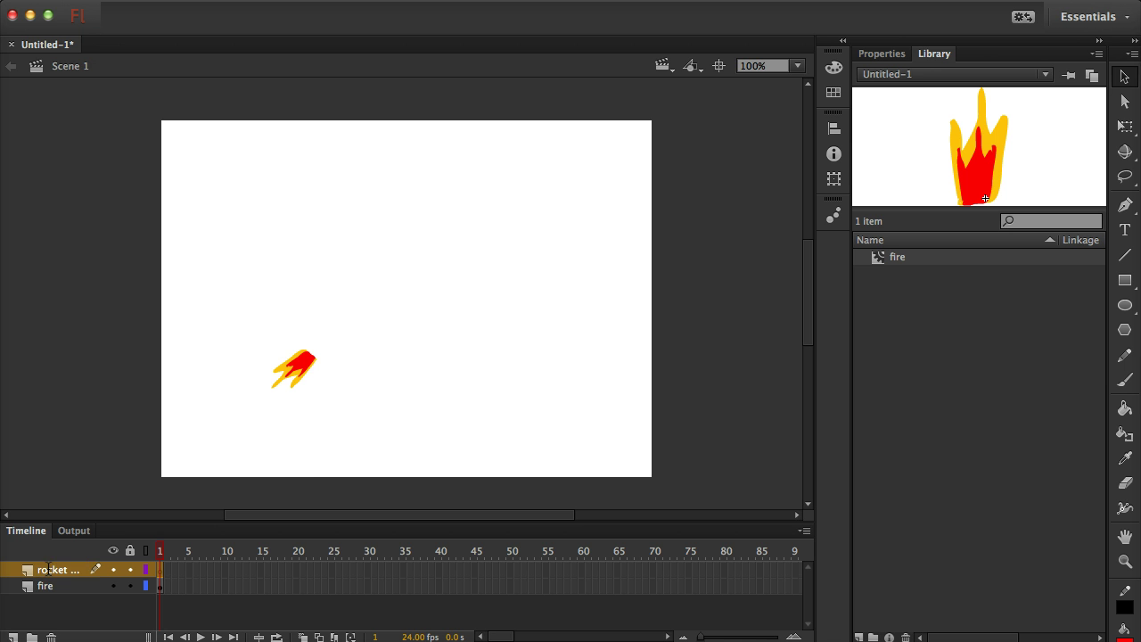
Step: Paint a red rocket outline with the Brush, rising diagonally from the flame, with two tail fins and a small window near the nose
key("b")
mouse_move(297, 350)
left_mouse_down()
mouse_move(317, 370)
mouse_move(381, 334)
mouse_move(447, 262)
mouse_move(465, 208)
mouse_move(410, 208)
mouse_move(348, 247)
mouse_move(294, 312)
mouse_move(292, 341)
left_mouse_up()
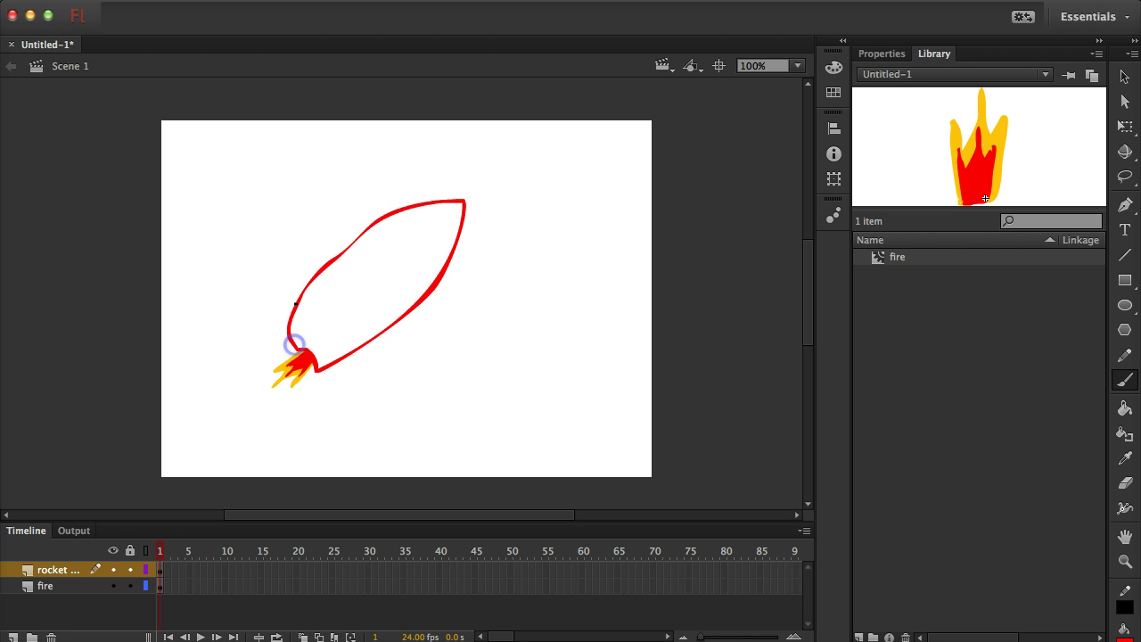
mouse_move(308, 301)
left_mouse_down()
mouse_move(266, 323)
mouse_move(275, 331)
mouse_move(308, 331)
mouse_move(355, 364)
mouse_move(336, 386)
mouse_move(331, 346)
left_mouse_up()
mouse_move(446, 224)
left_mouse_down()
mouse_move(428, 247)
mouse_move(441, 234)
left_mouse_up()
key("v")
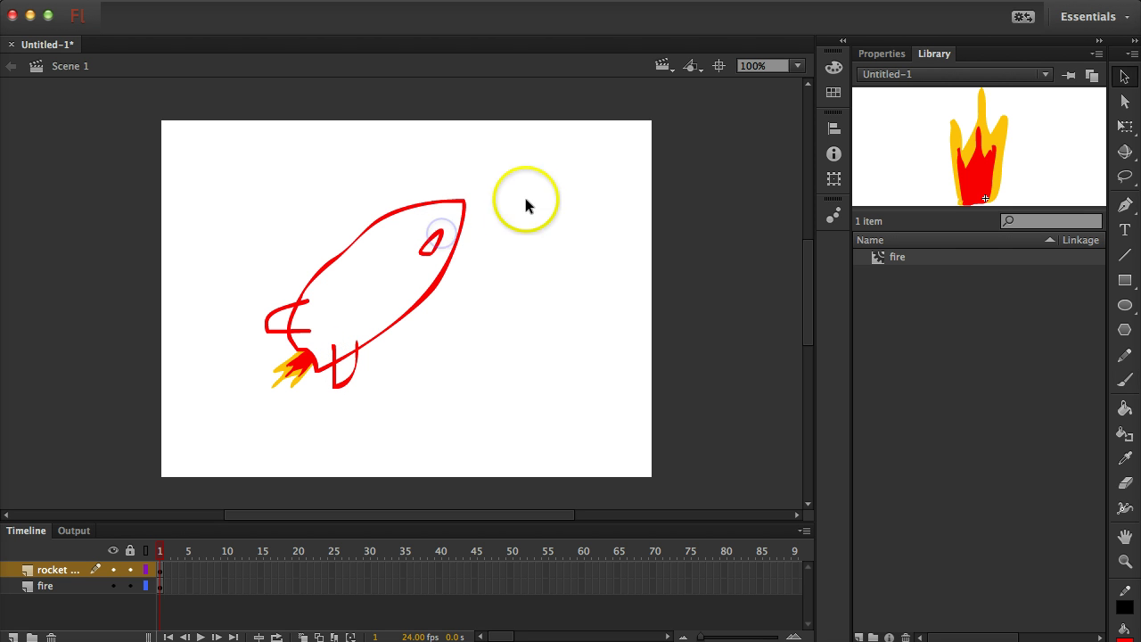
Step: Lock the fire layer and recolour the whole rocket drawing black
left_click(129, 587)
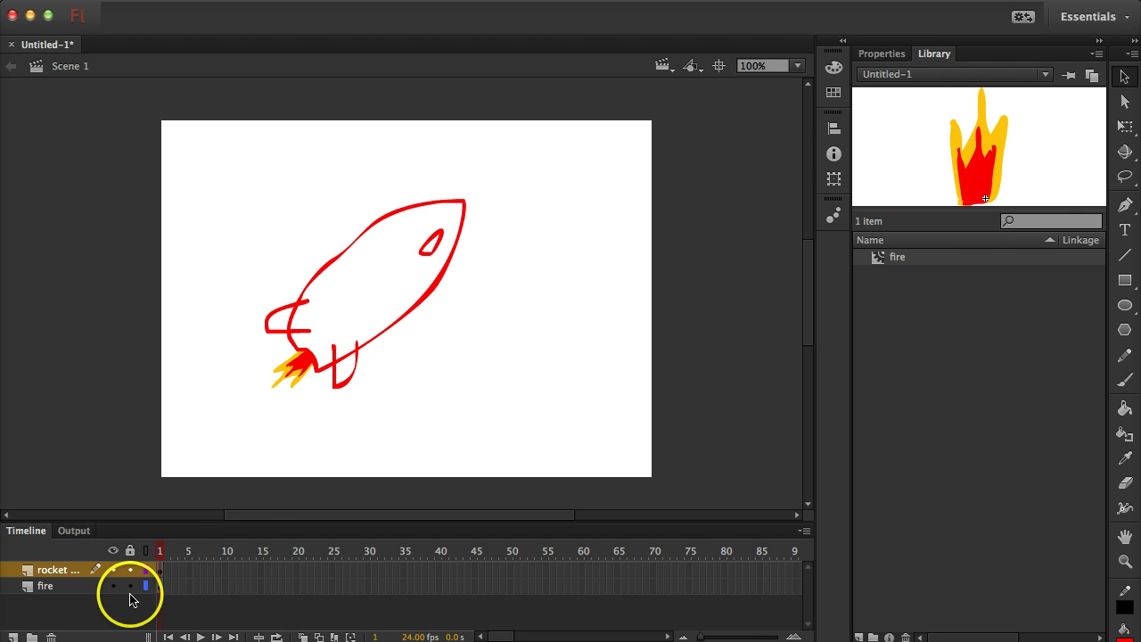
left_click_drag(221, 434, 525, 155)
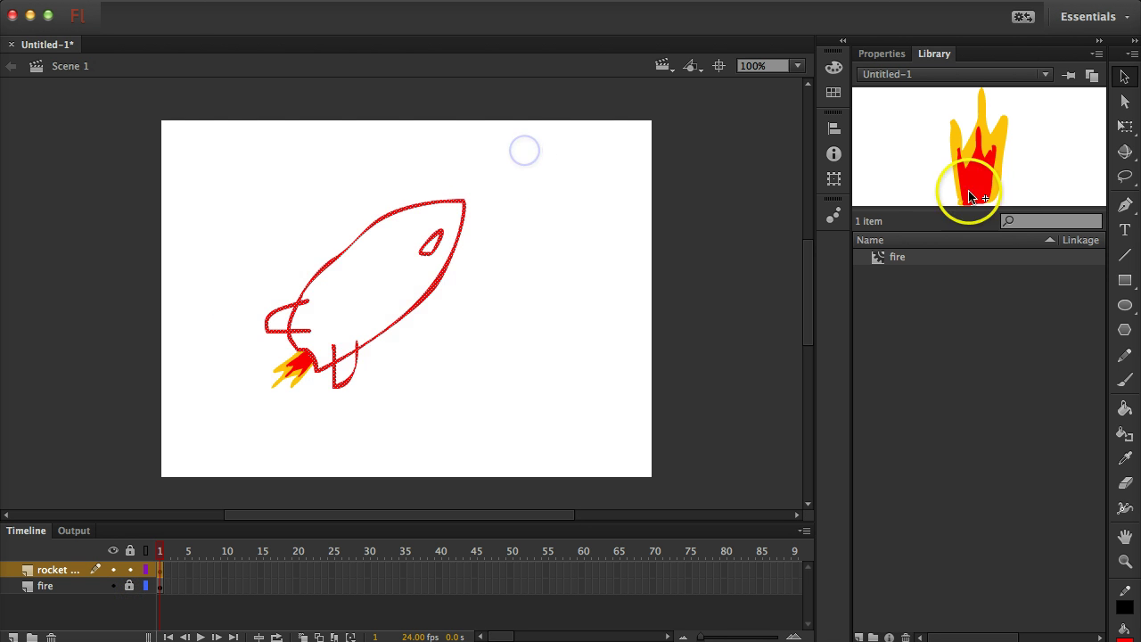
left_click(870, 56)
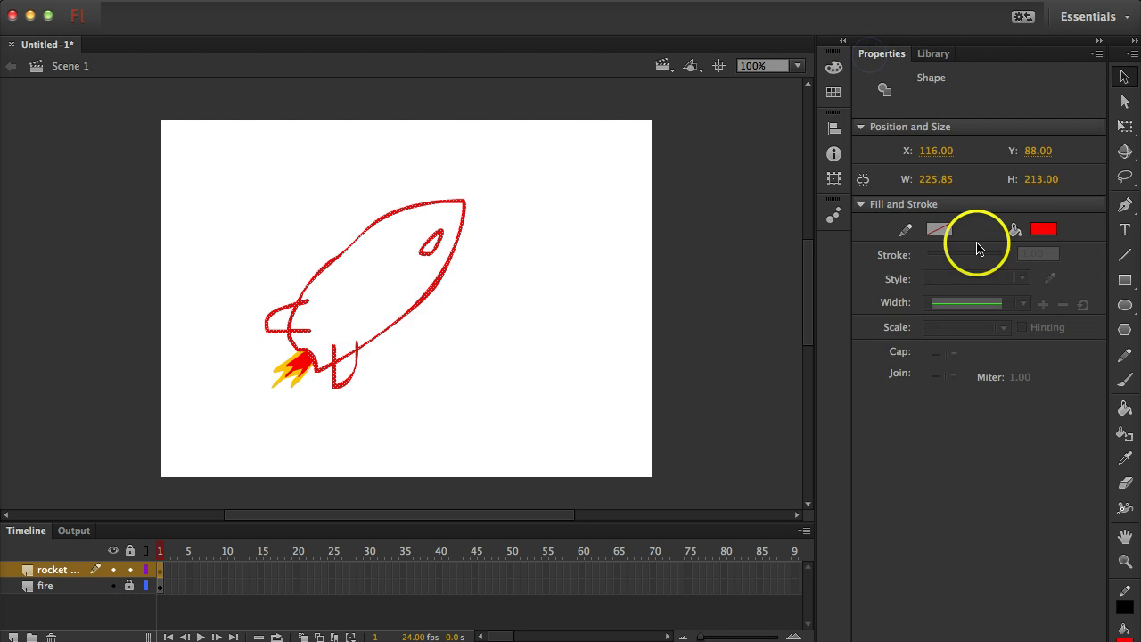
left_click(1043, 230)
left_click(1089, 286)
left_click(485, 349)
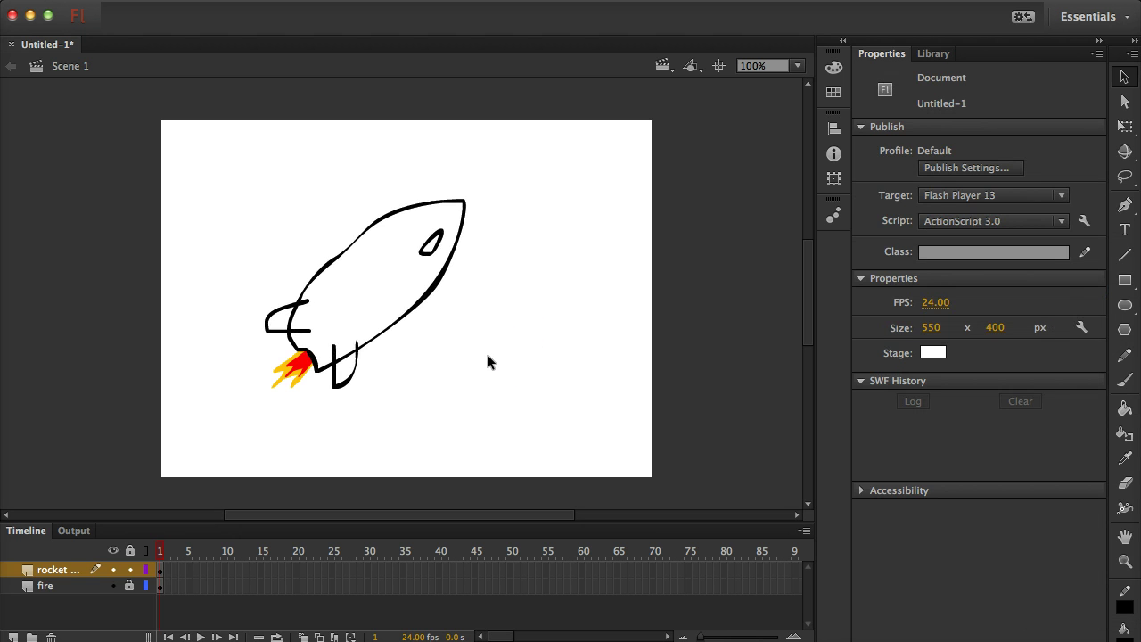
Step: Test the movie to watch the flame animate behind the rocket, and close the preview
key("super+Return")
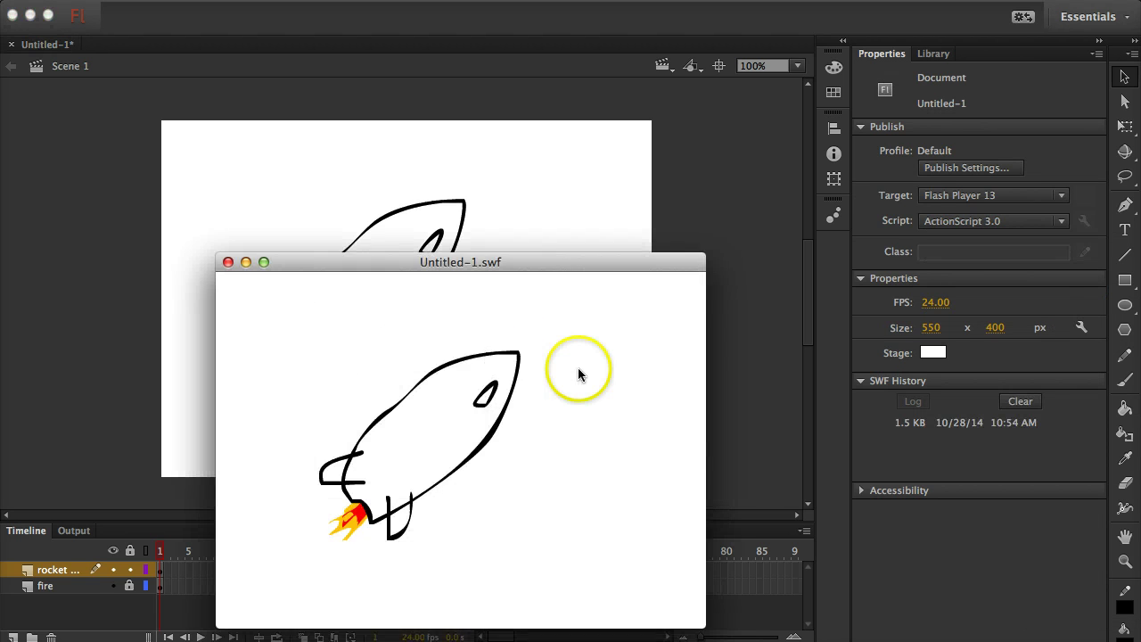
left_click_drag(547, 269, 667, 122)
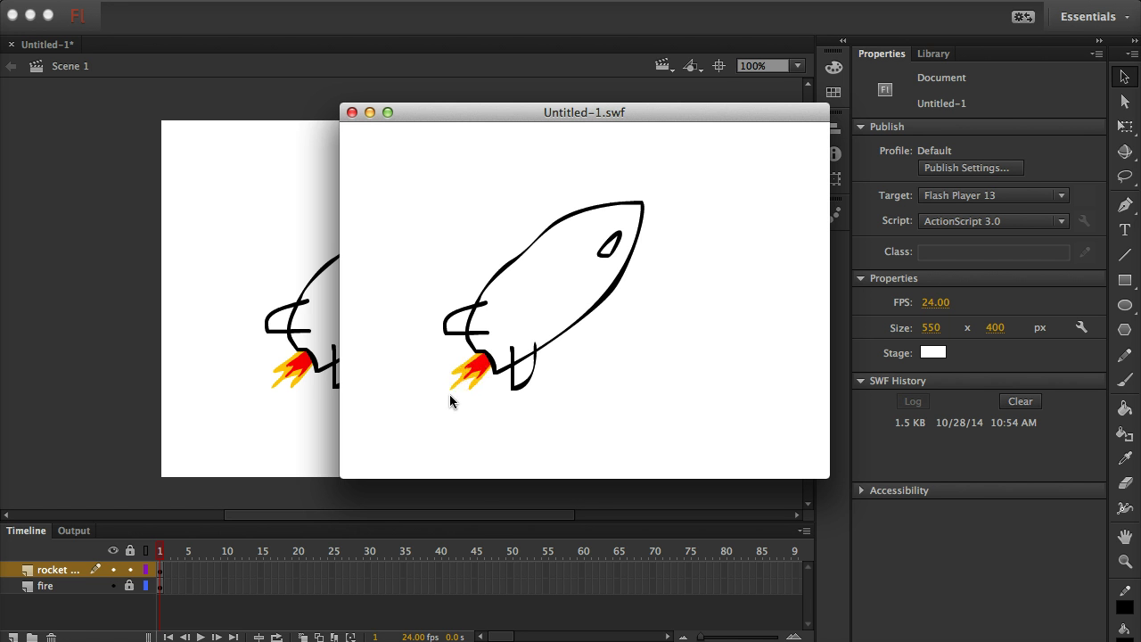
left_click(352, 112)
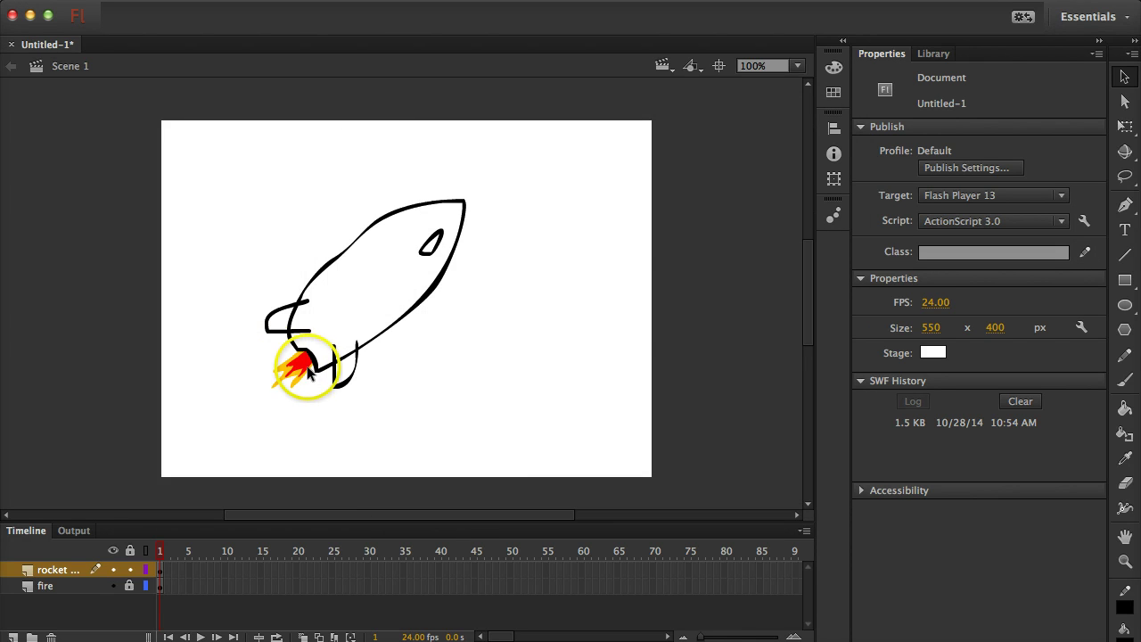
Step: Lock the rocket layer, unlock the fire layer and open the fire clip for editing in place
left_click(129, 571)
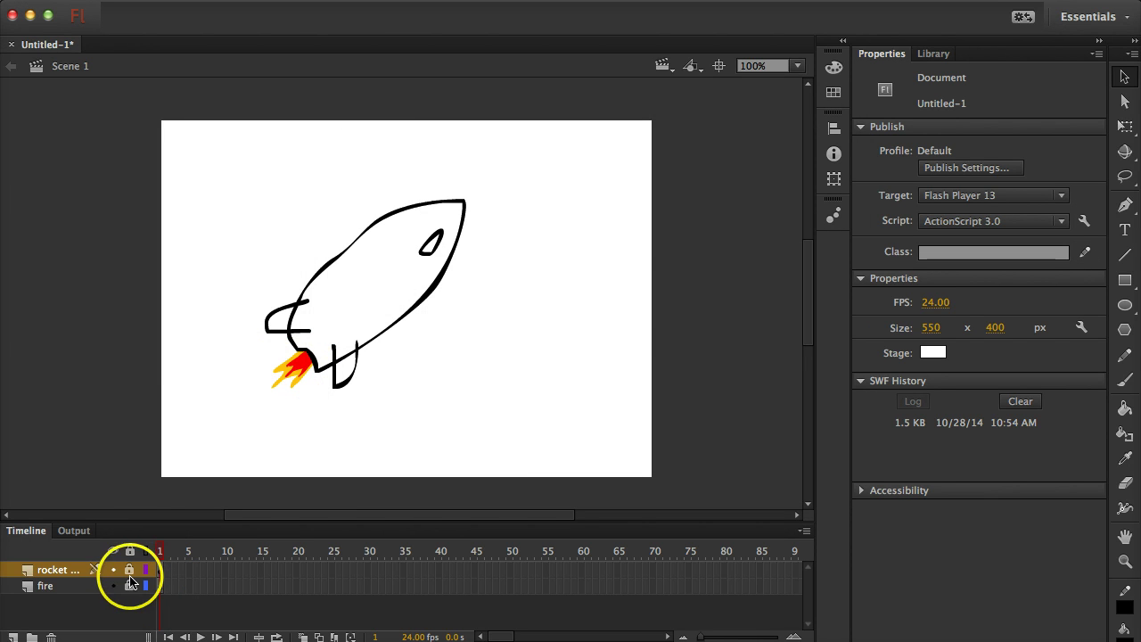
double_click(290, 364)
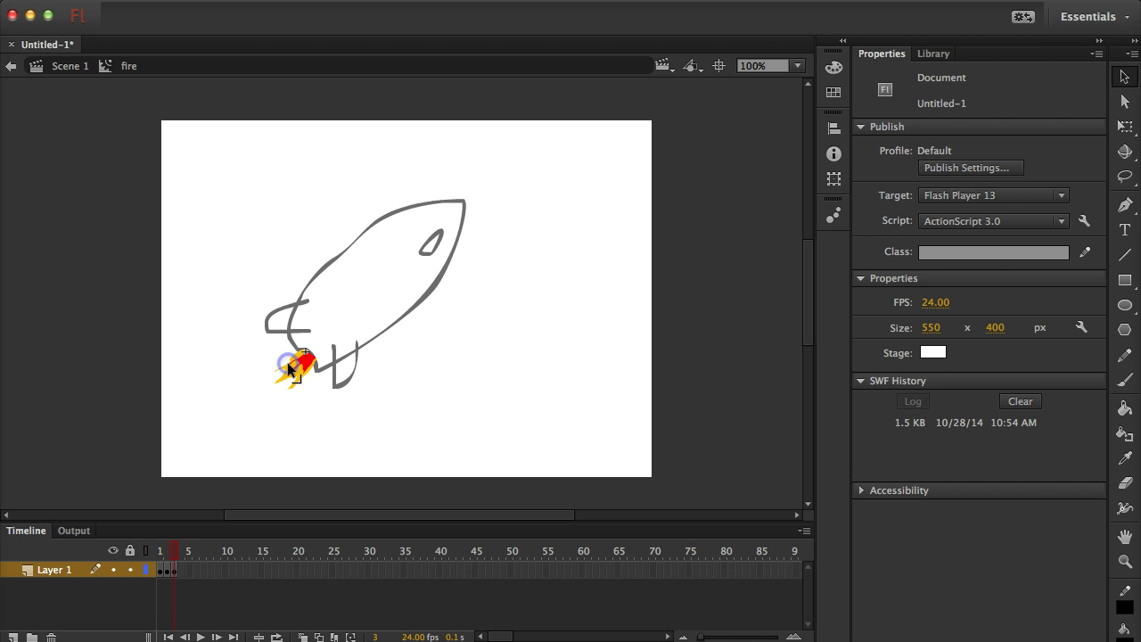
Step: Insert a blank keyframe at frame 4 of Layer 1 and paste the flame from frame 2 onto it in place
left_click(167, 570)
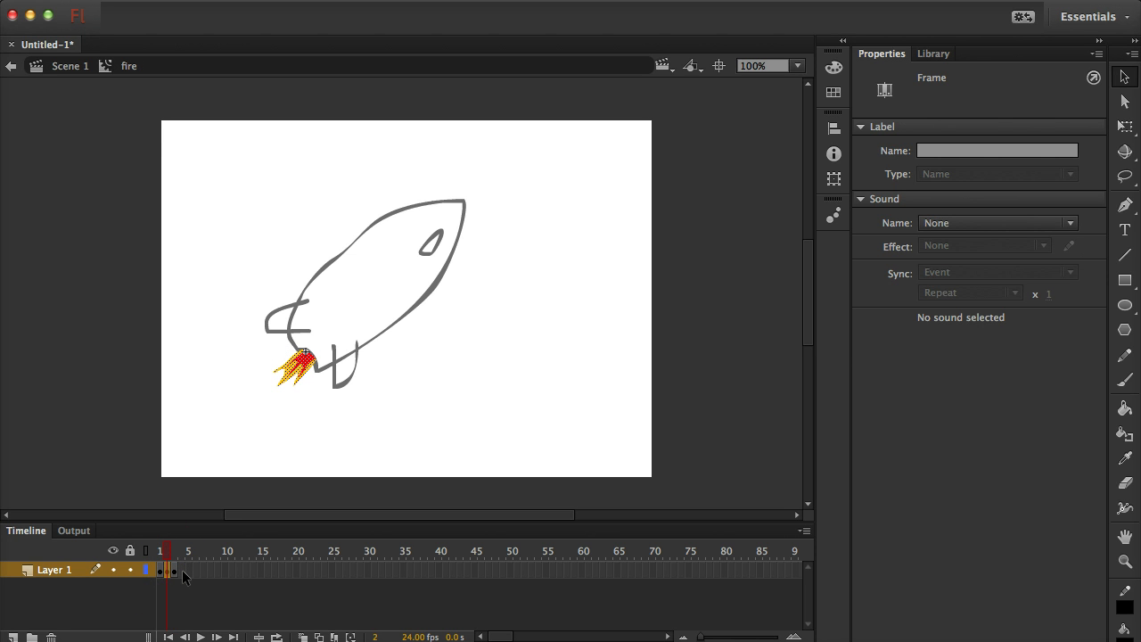
left_click(191, 594)
key("period")
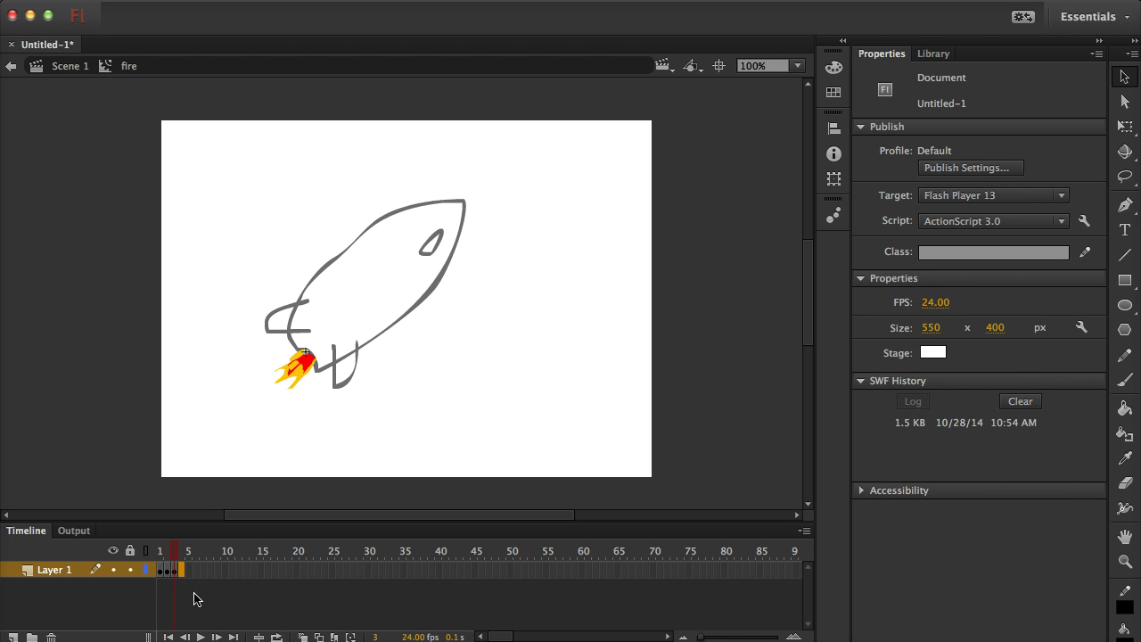
left_click(167, 570)
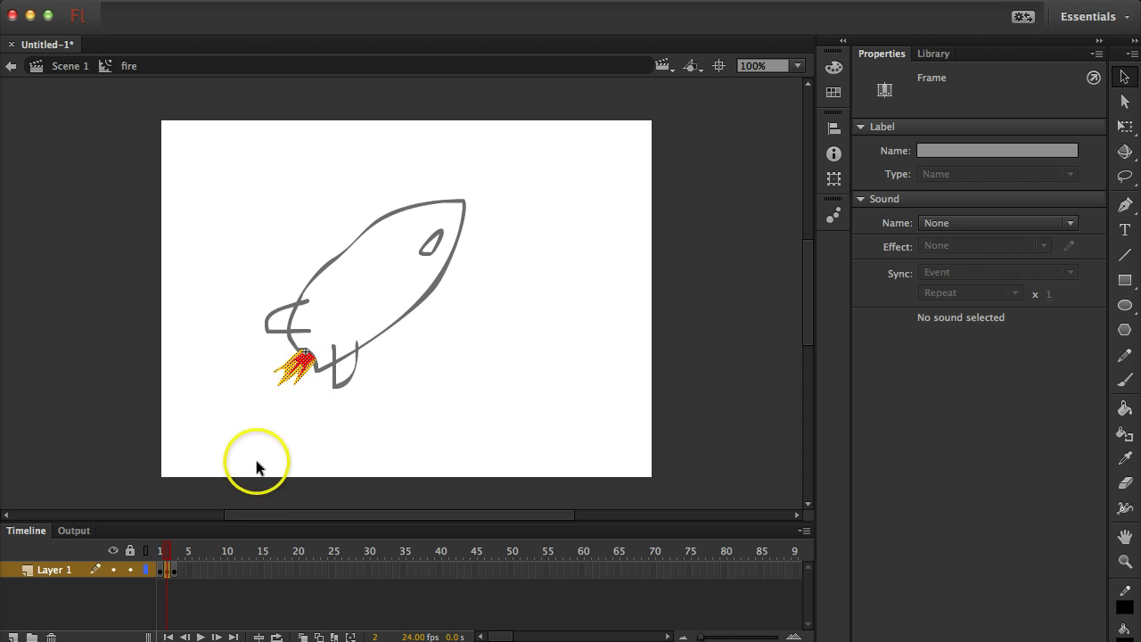
left_click(191, 595)
key("period")
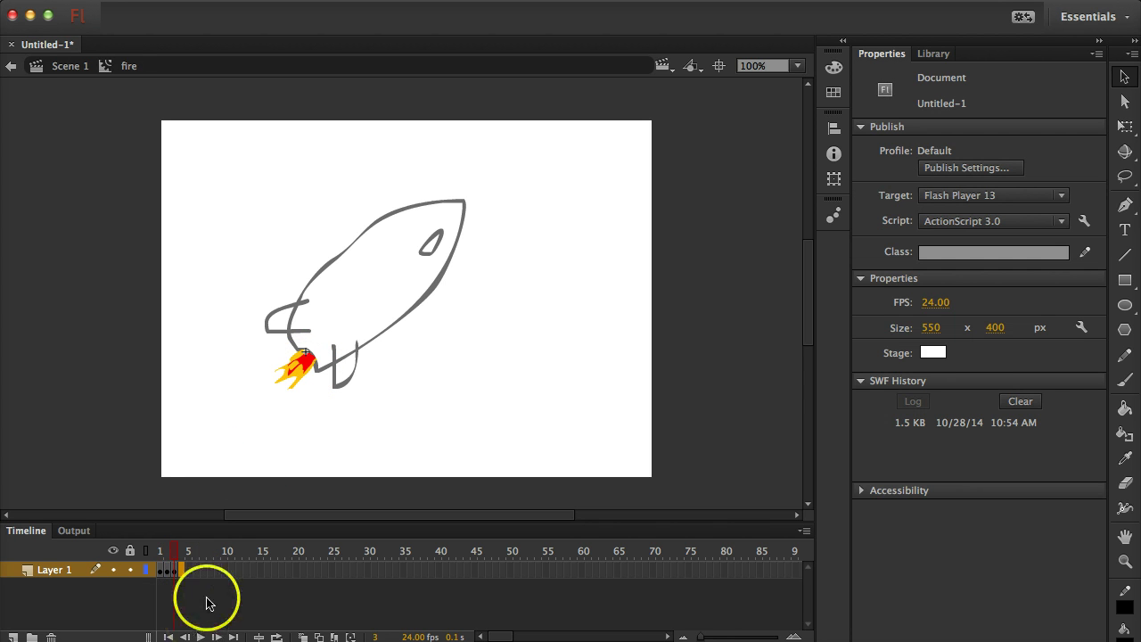
right_click(179, 570)
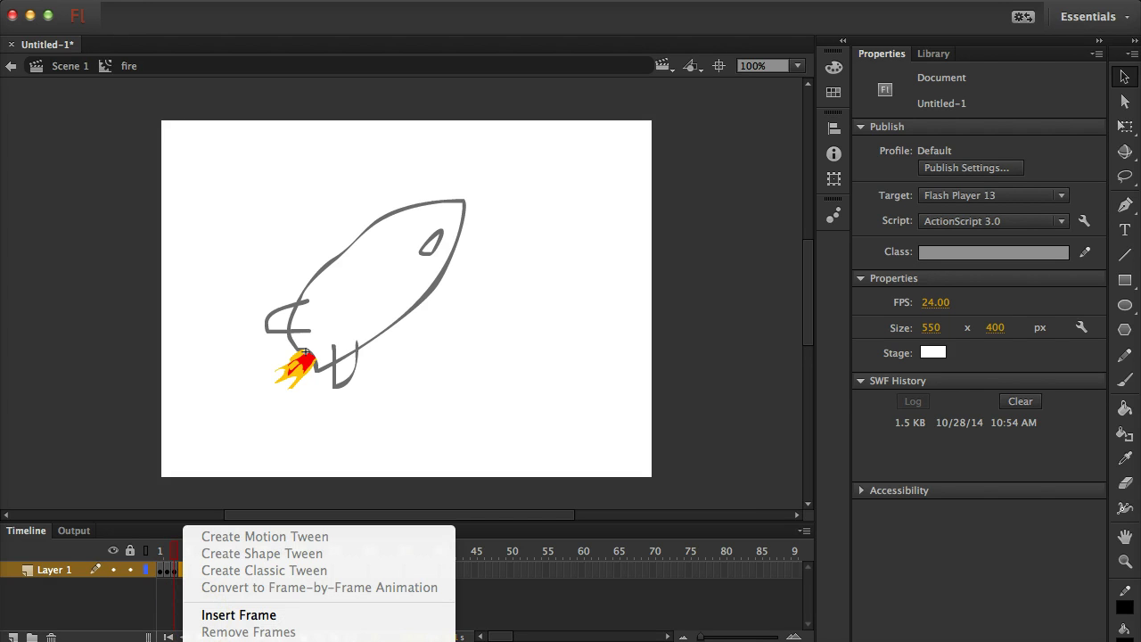
left_click(204, 614)
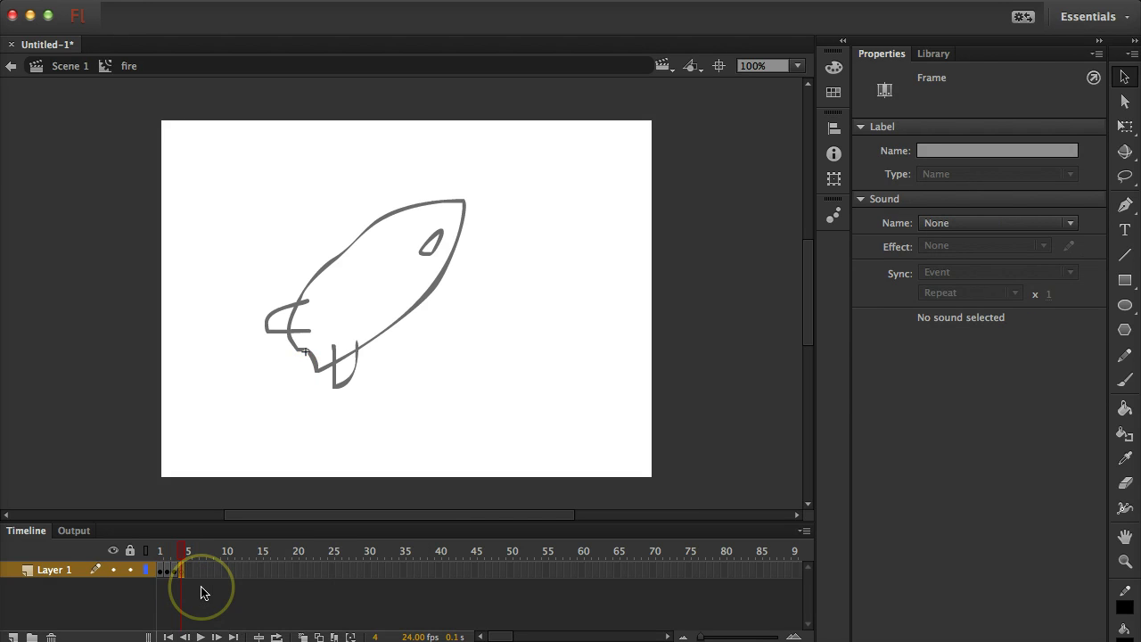
key("super+shift+v")
Step: Check the flames on frames 1 and 4 of the fire clip and test the movie again
left_click(159, 570)
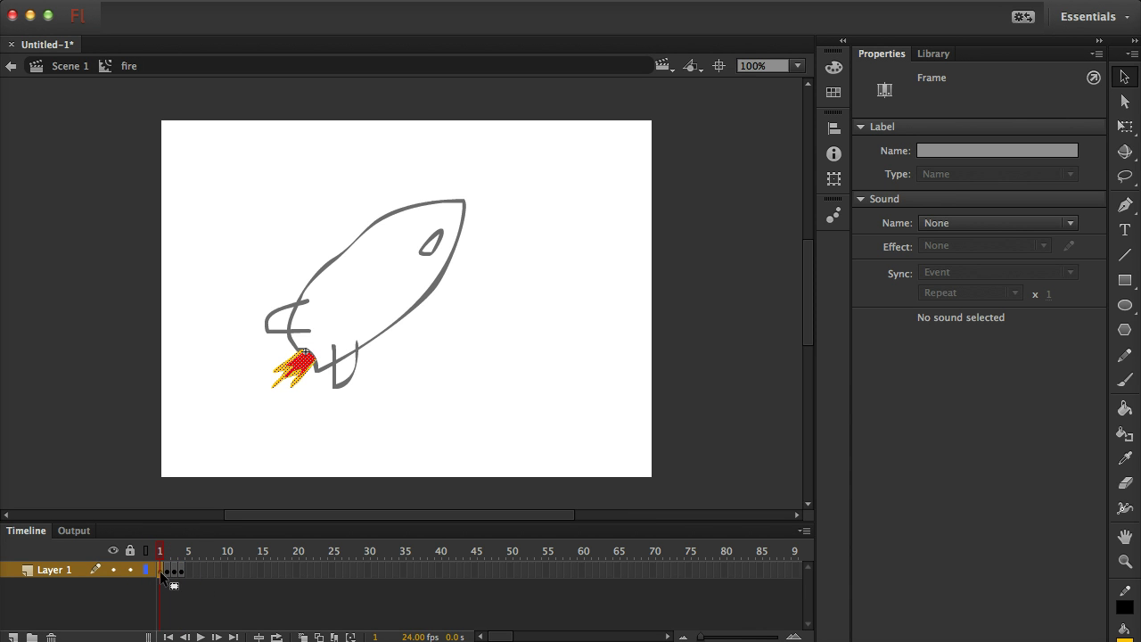
right_click(159, 570)
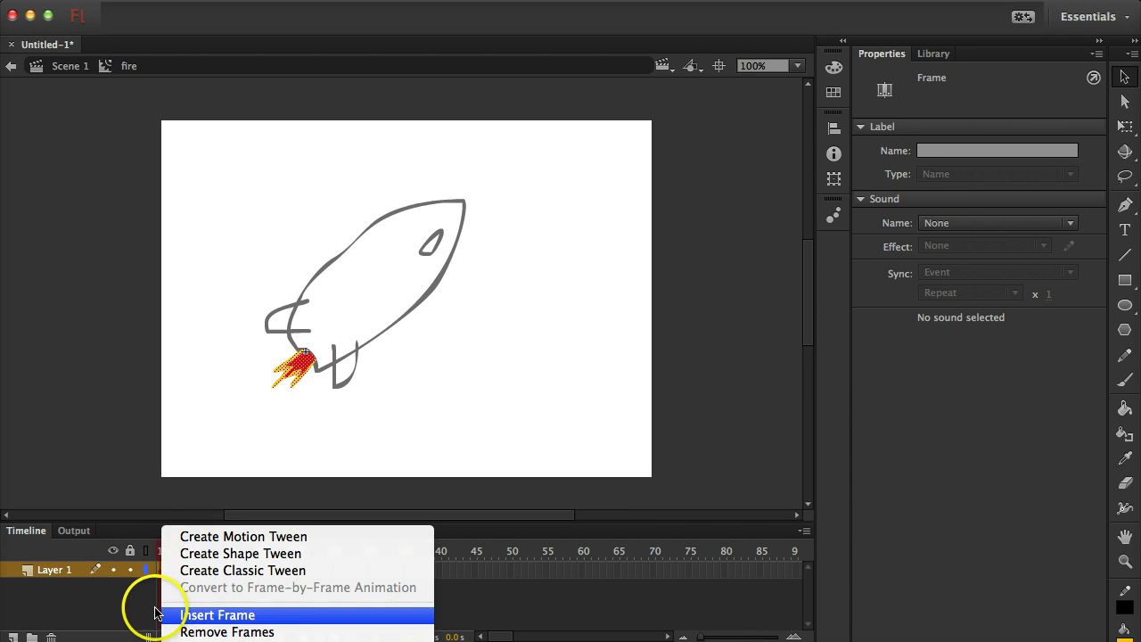
left_click(167, 614)
left_click(183, 572)
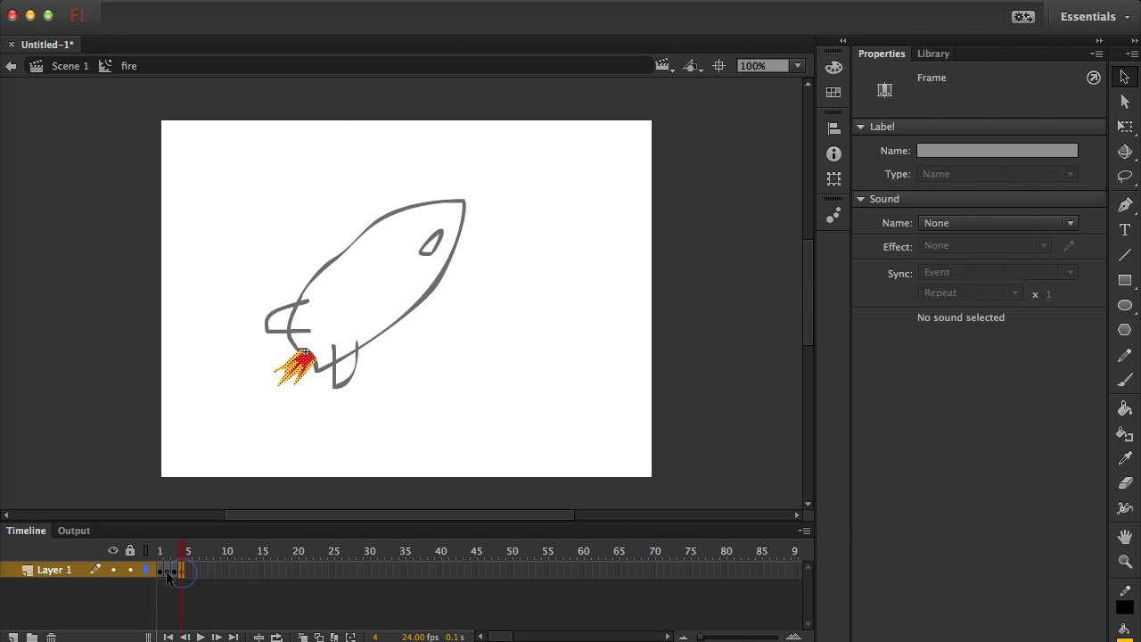
left_click(303, 356)
key("super+Return")
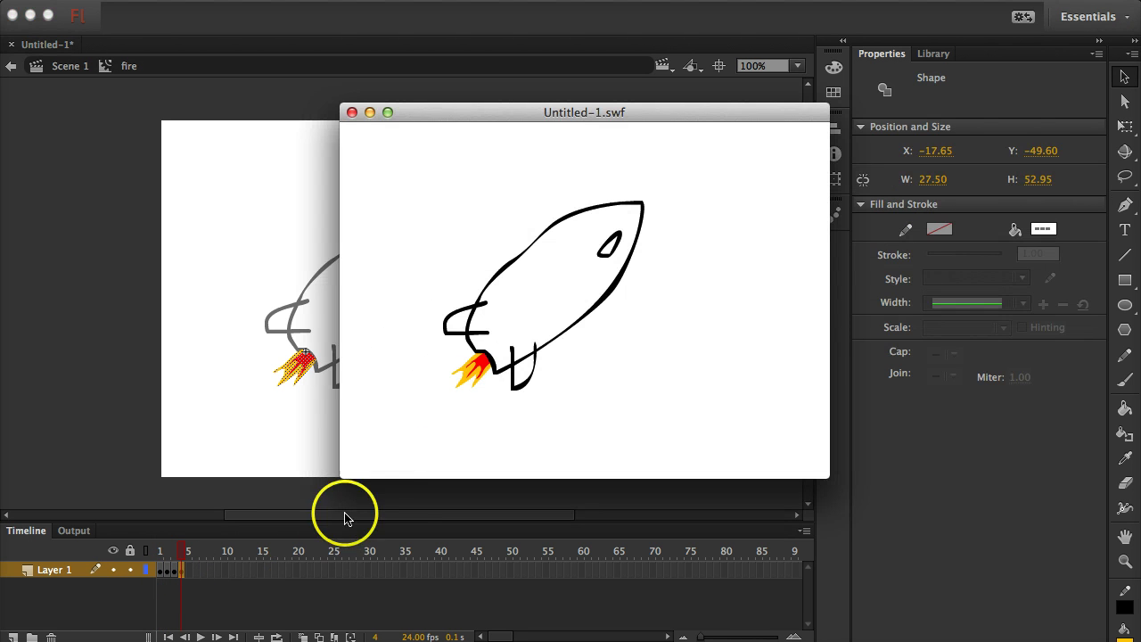
Step: Close the preview, copy frames 1 to 4 of the fire clip's Layer 1 and paste them starting at frame 5
left_click(351, 113)
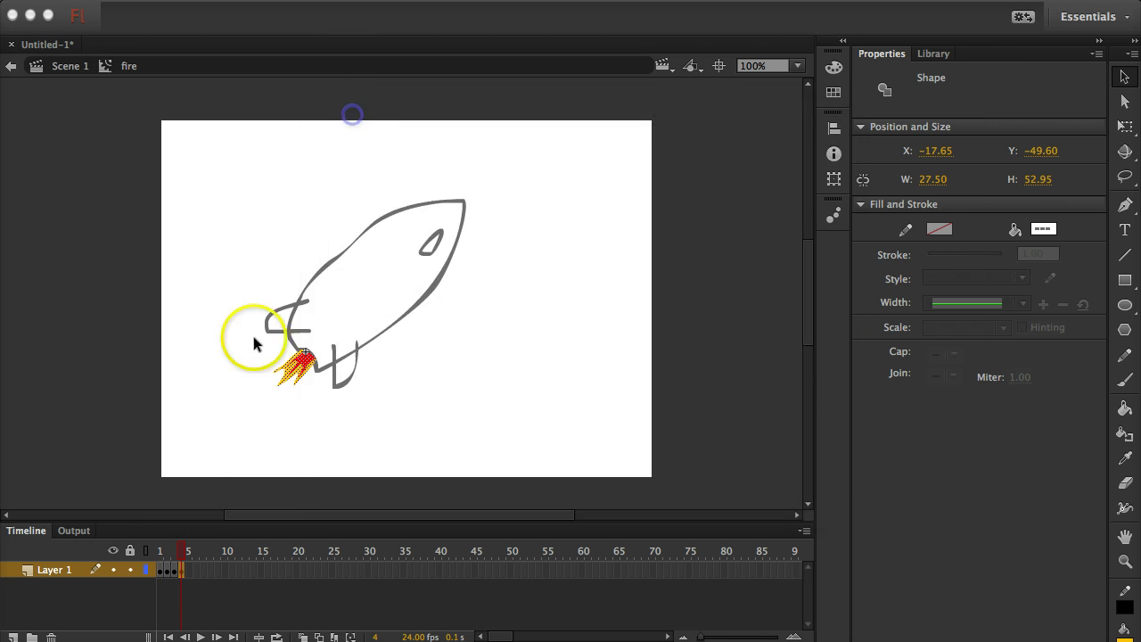
left_click(161, 575)
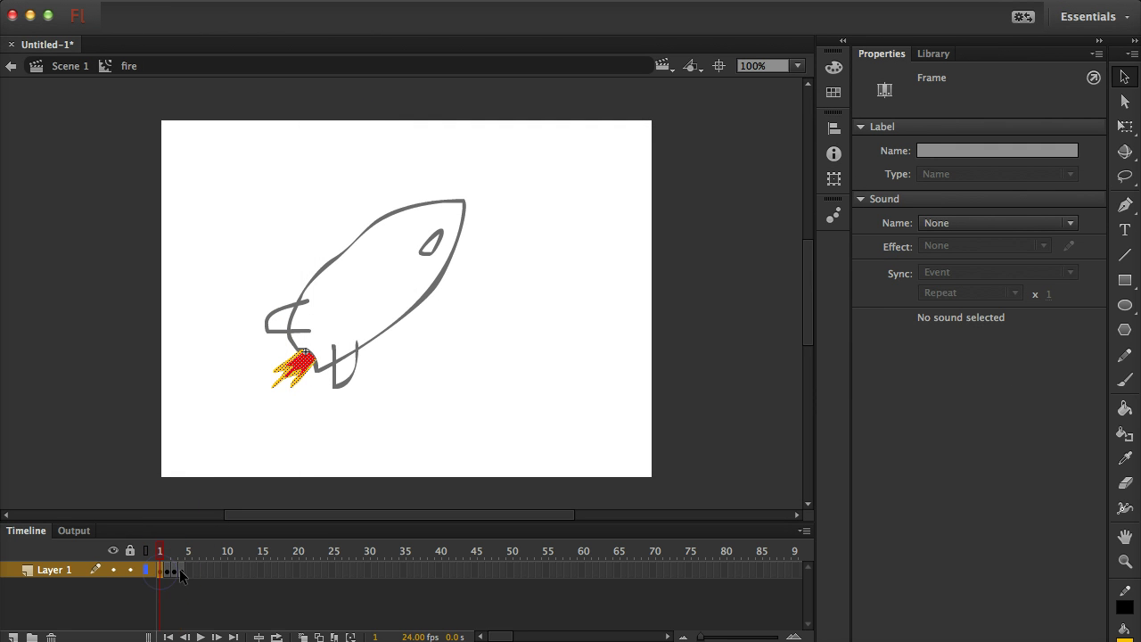
right_click(185, 573)
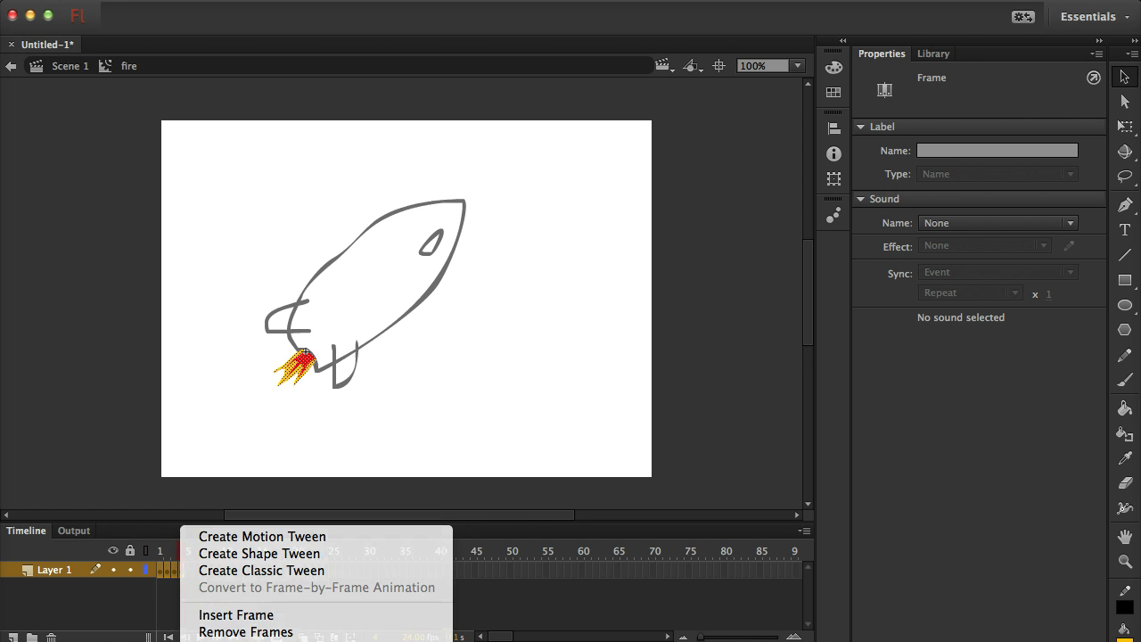
left_click(198, 567)
left_click_drag(186, 574, 190, 578)
right_click(189, 575)
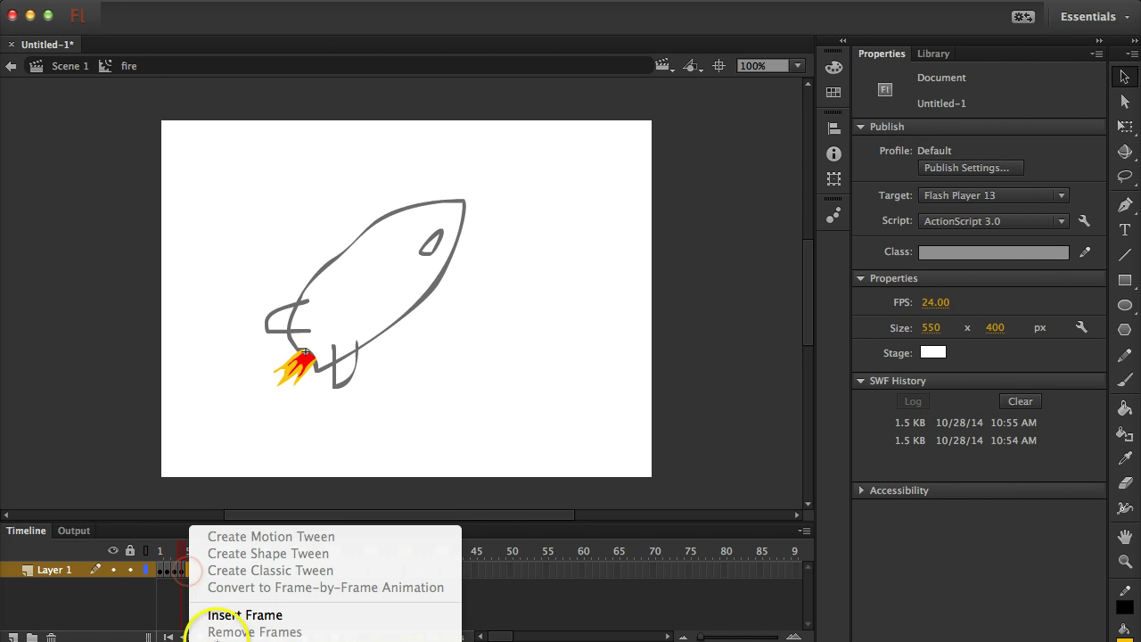
left_click(245, 615)
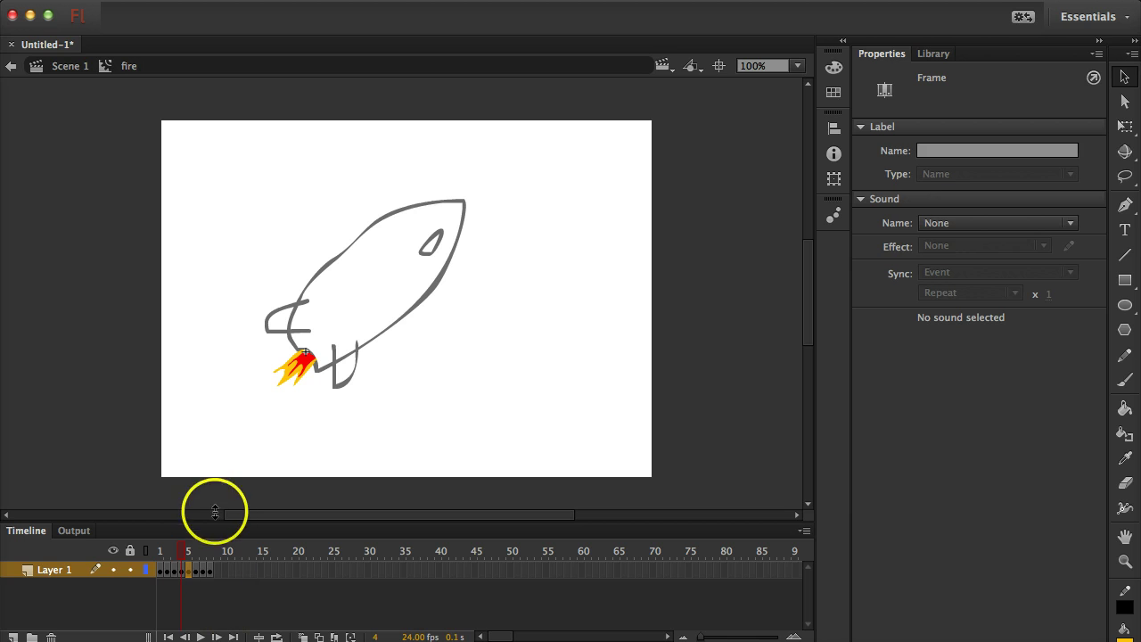
Step: Scrub through the fire clip's frames up to frame 8, test the movie and close the preview
left_click(174, 552)
left_click_drag(174, 553, 211, 553)
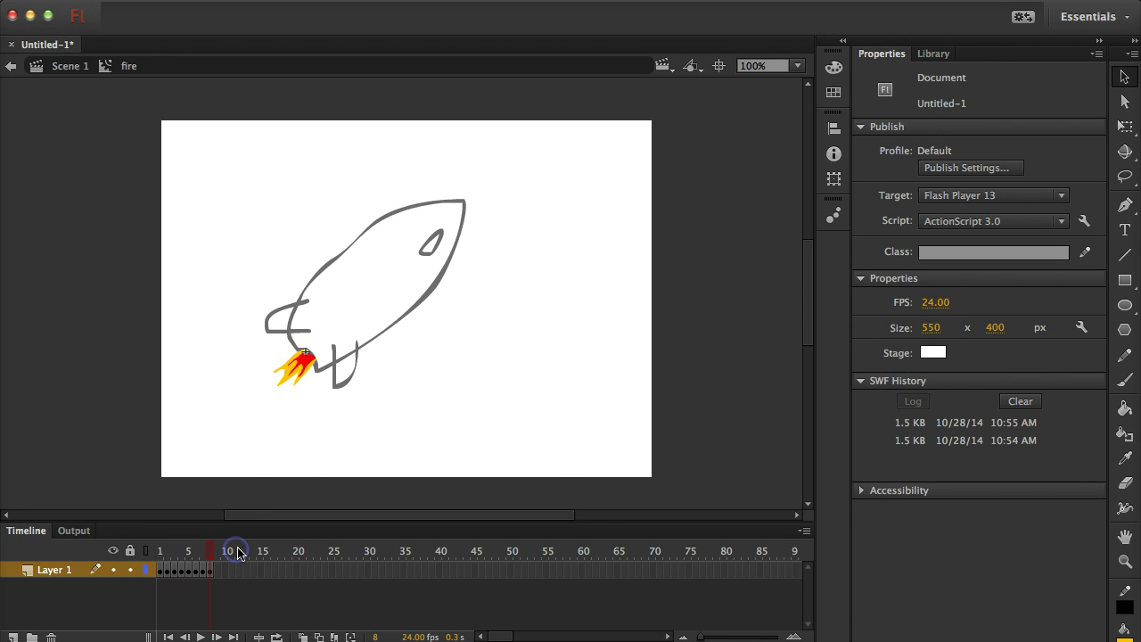
key("super+Return")
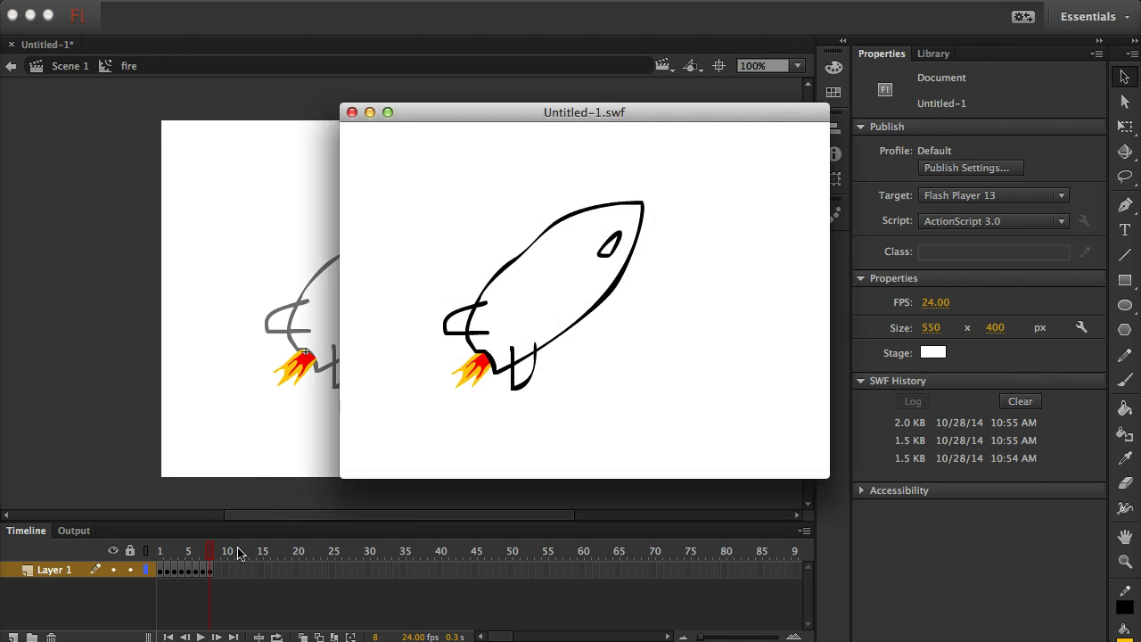
left_click(351, 115)
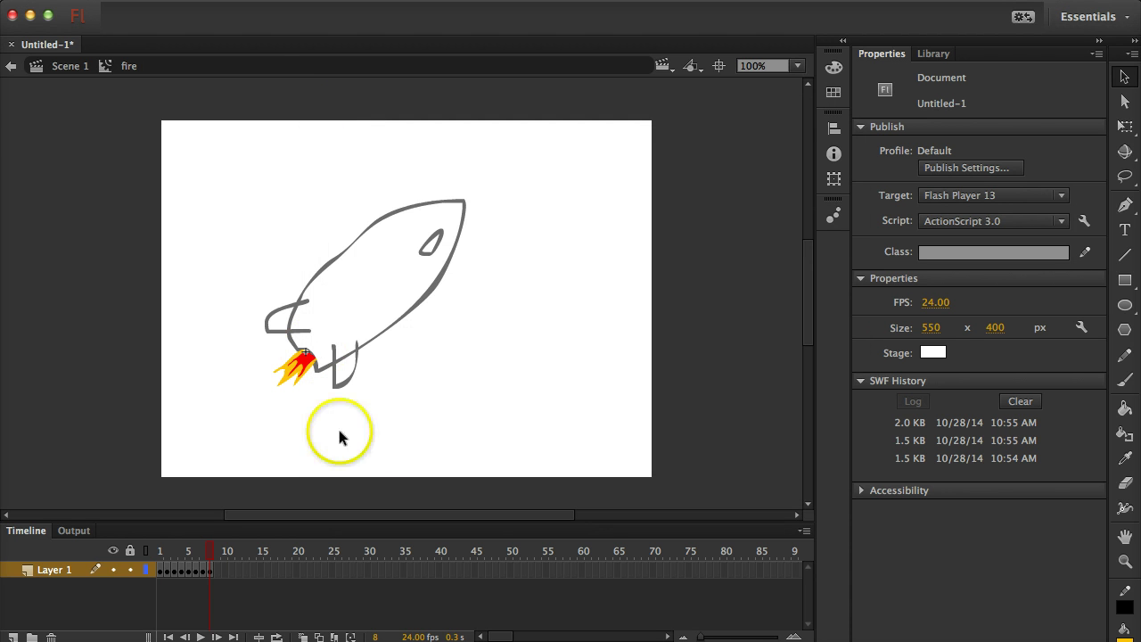
Step: Leave the fire clip and return to Scene 1
left_click(37, 66)
left_click(193, 343)
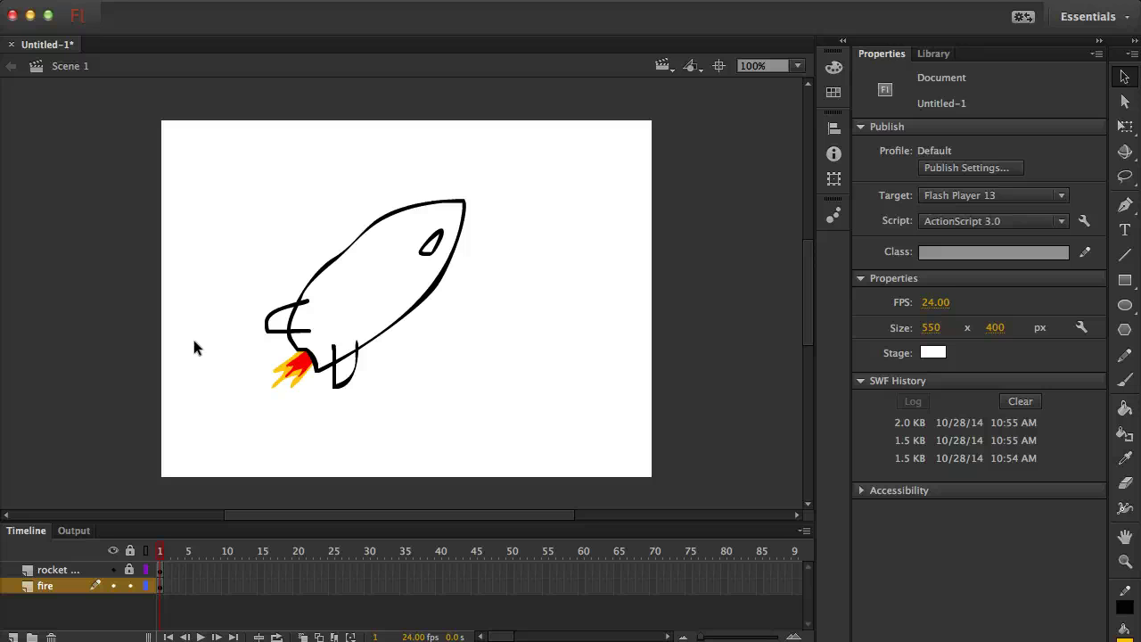
left_click(194, 343)
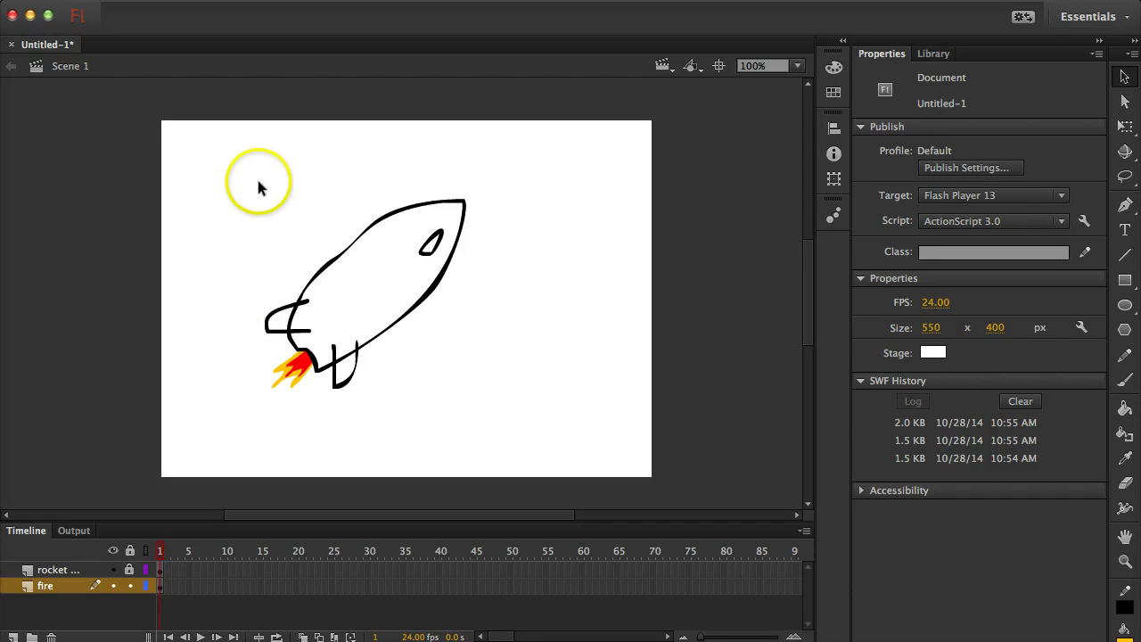
left_click_drag(195, 128, 551, 465)
left_click(515, 333)
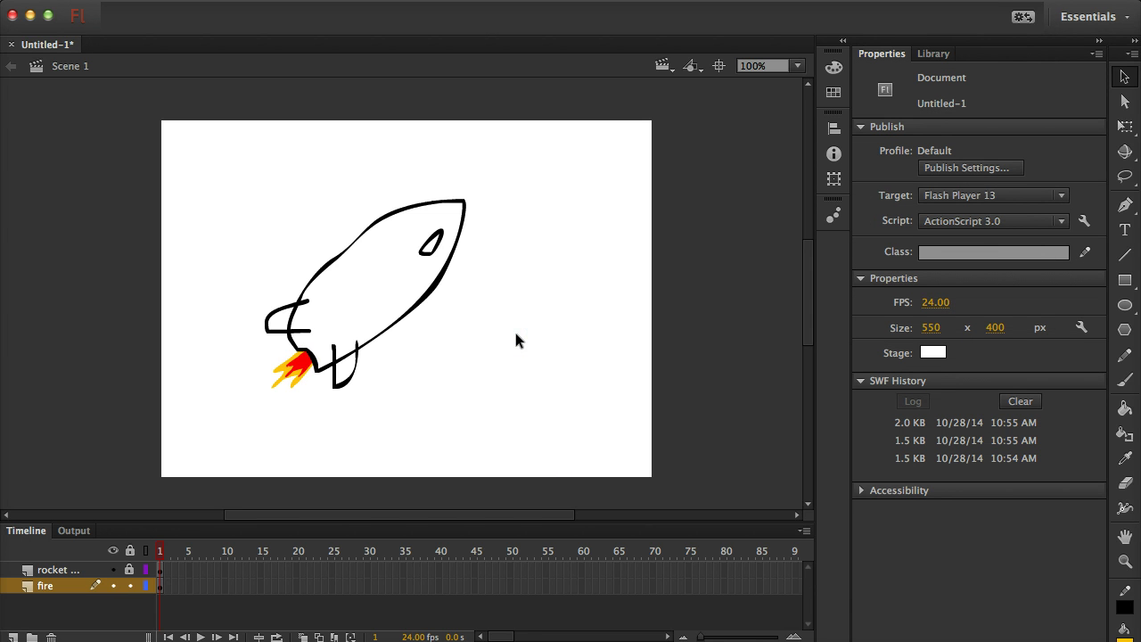
left_click(515, 340)
left_click(403, 514)
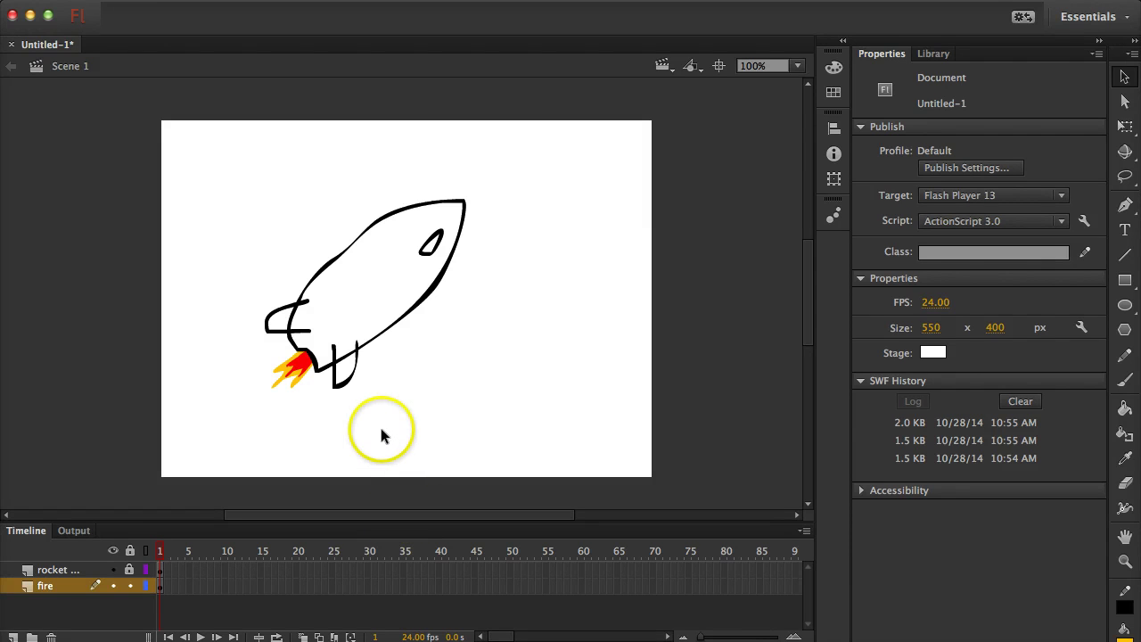